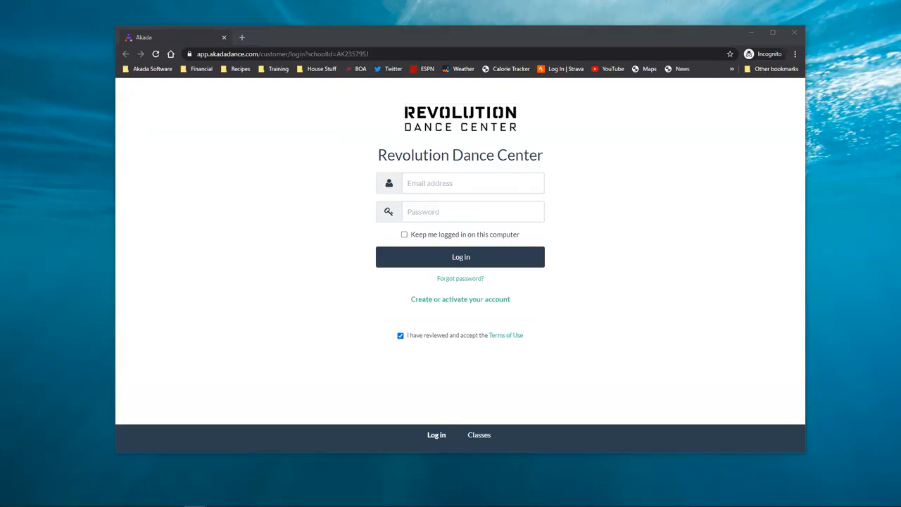
Look at the returning-family activation and new-family sign-up options, then return to the login page
{"action": "left_click", "coordinate": [481, 299]}
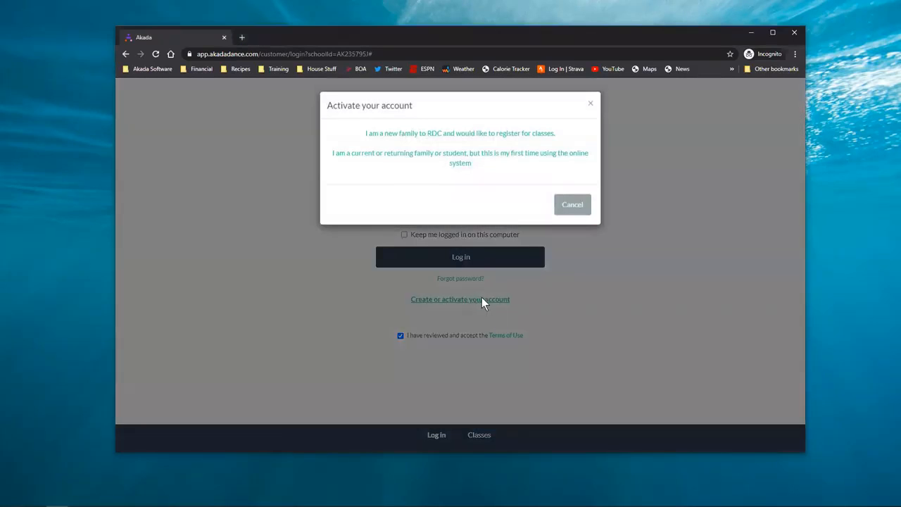
{"action": "left_click", "coordinate": [454, 155]}
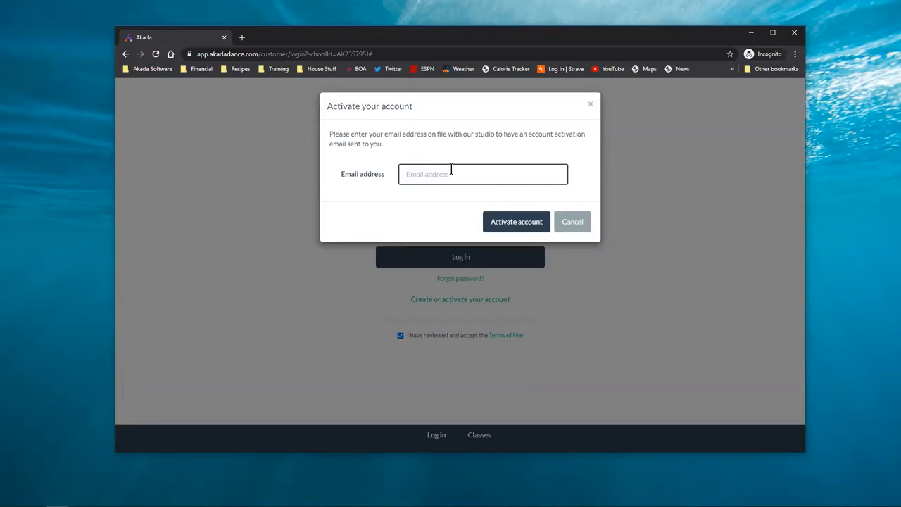
{"action": "left_click", "coordinate": [569, 227]}
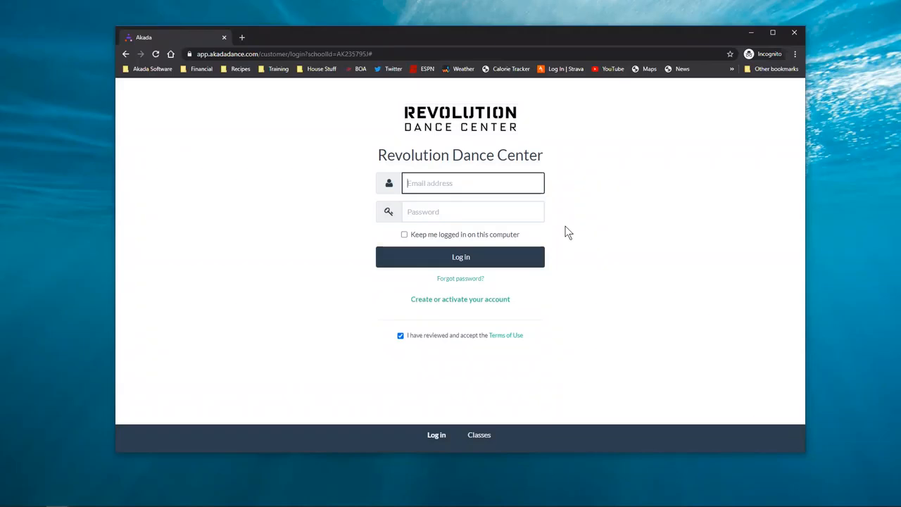
{"action": "left_click", "coordinate": [477, 299]}
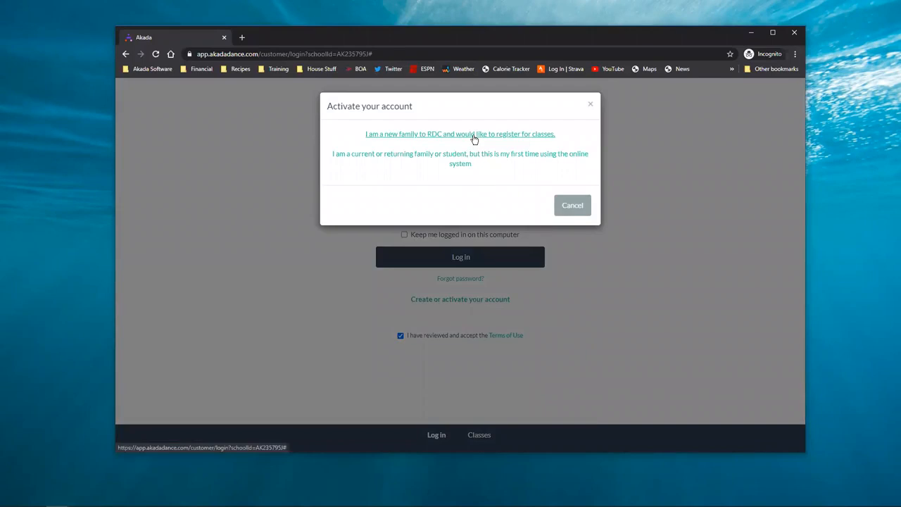
{"action": "left_click", "coordinate": [473, 135]}
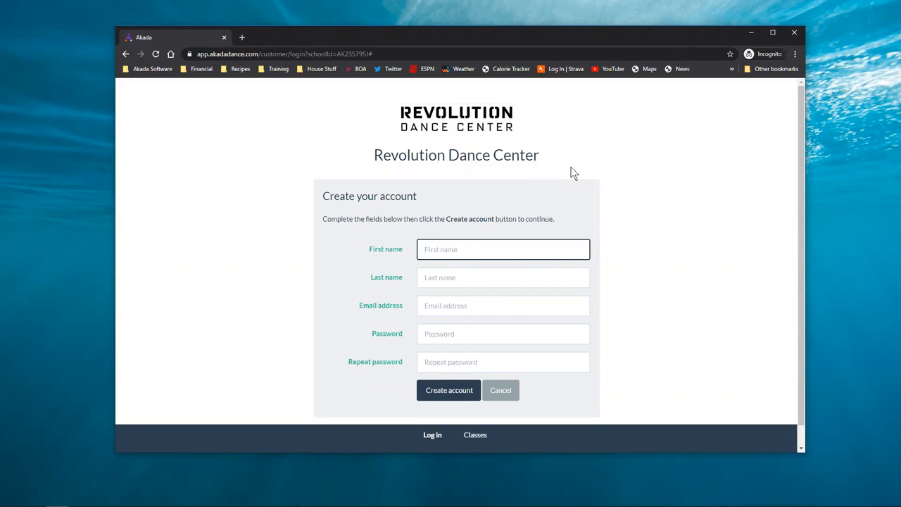
{"action": "left_click", "coordinate": [512, 391]}
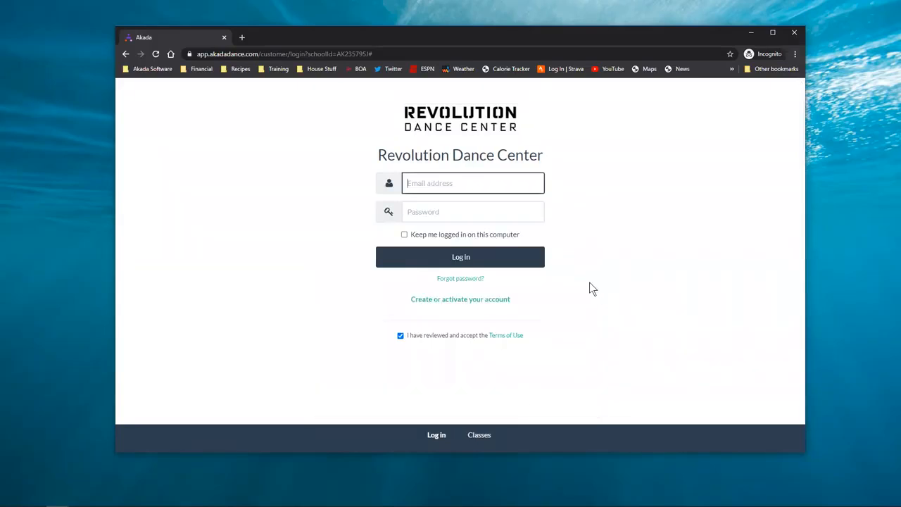
Sign in to the portal with the account e-mail address and password
{"action": "key", "text": "Tab"}
{"action": "type", "text": "••"}
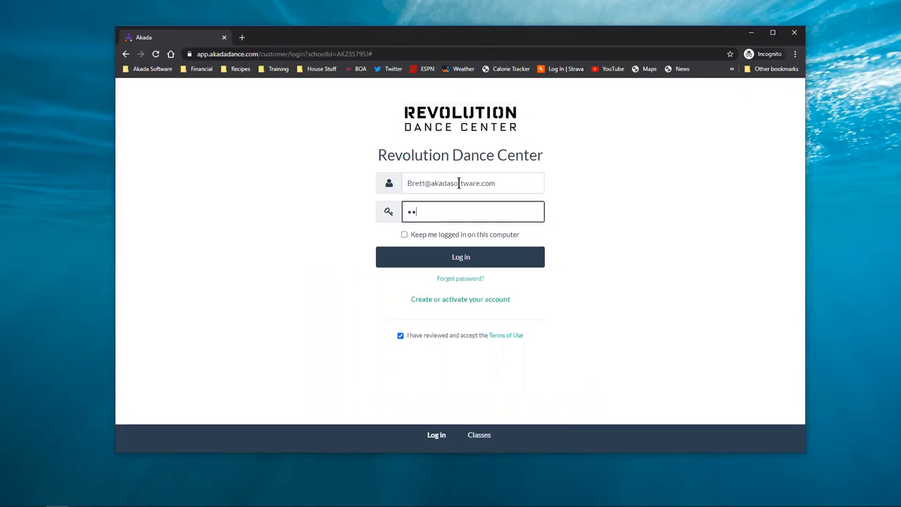
{"action": "type", "text": "•••"}
{"action": "key", "text": "Return"}
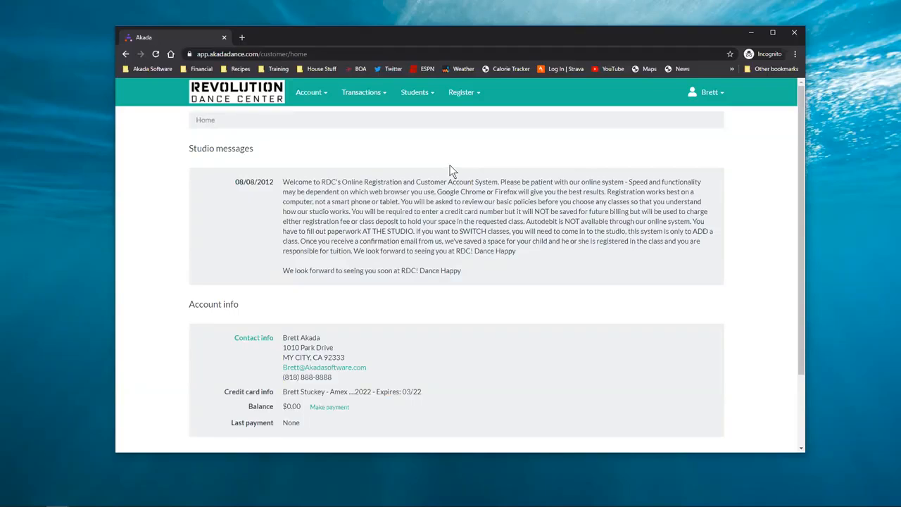
Pick the student from the Register menu to launch the registration wizard at Account info
{"action": "left_click", "coordinate": [460, 96]}
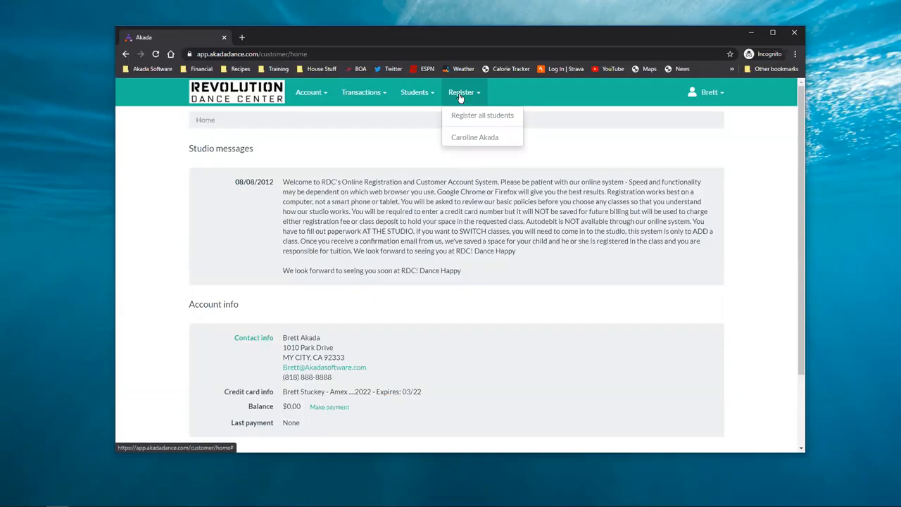
{"action": "left_click", "coordinate": [491, 136]}
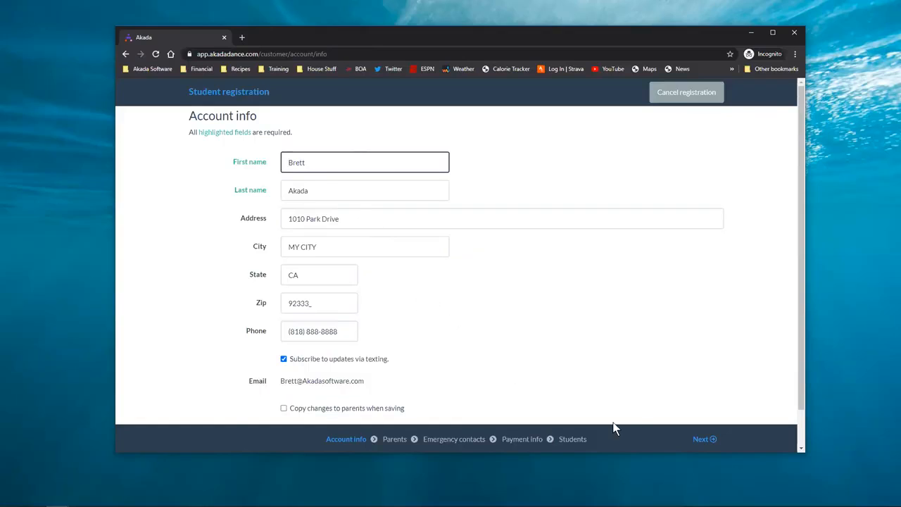
Accept the account info and save the first parent and first emergency contact unchanged
{"action": "left_click", "coordinate": [707, 440]}
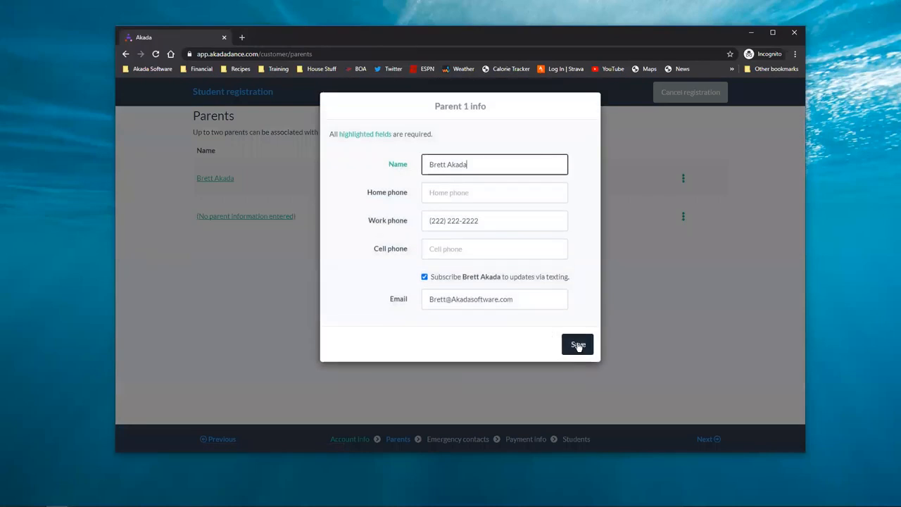
{"action": "left_click", "coordinate": [578, 344]}
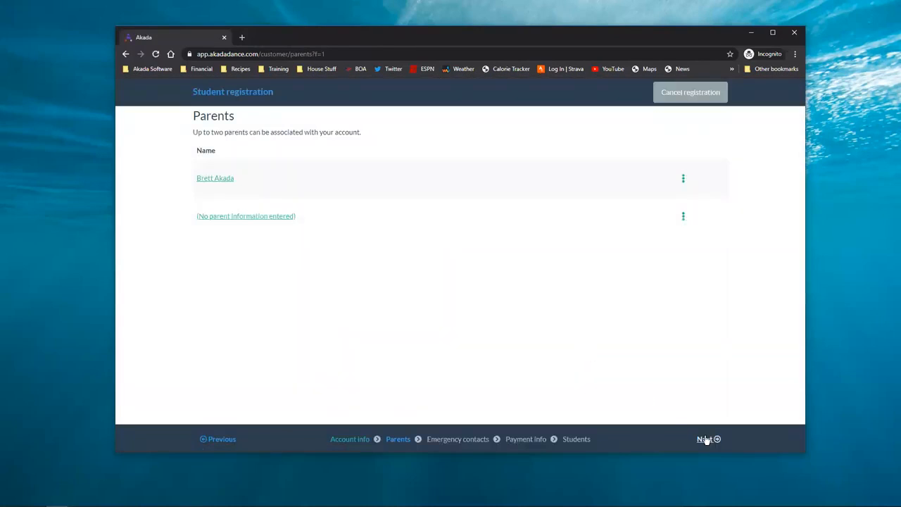
{"action": "left_click", "coordinate": [706, 439]}
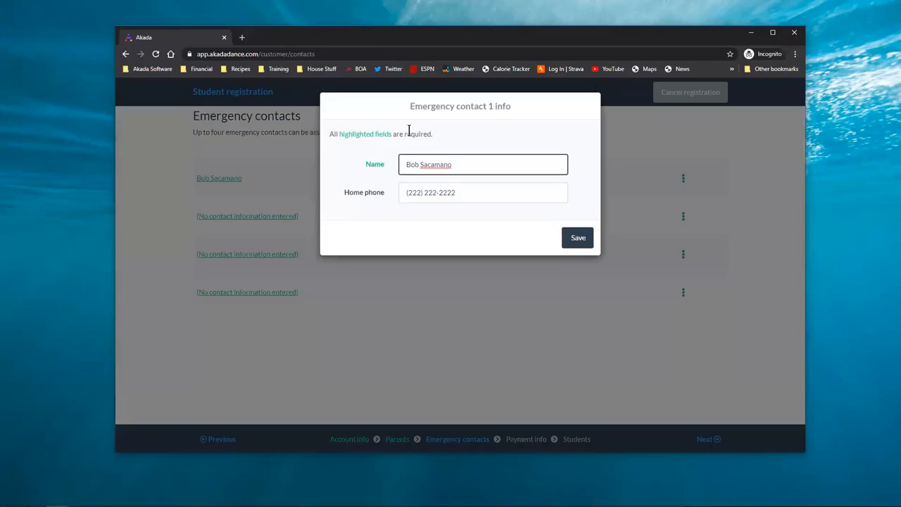
{"action": "left_click", "coordinate": [582, 243]}
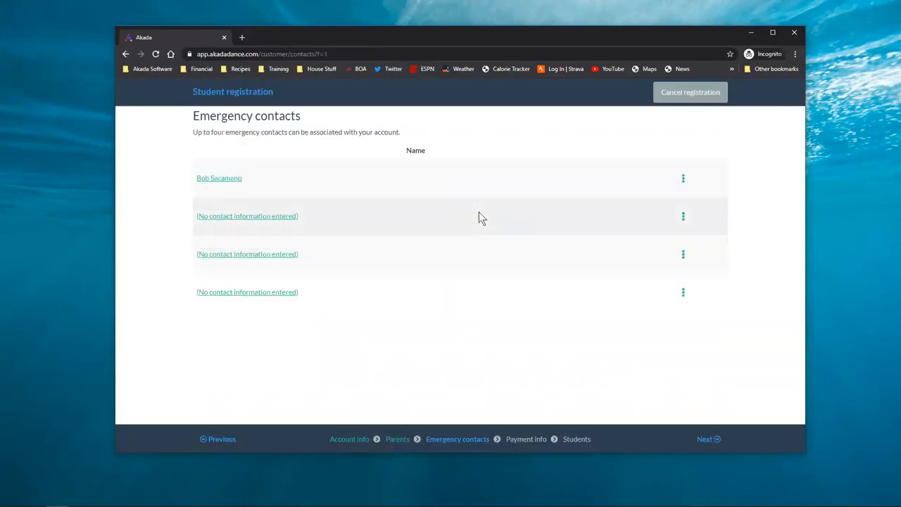
{"action": "left_click", "coordinate": [287, 220]}
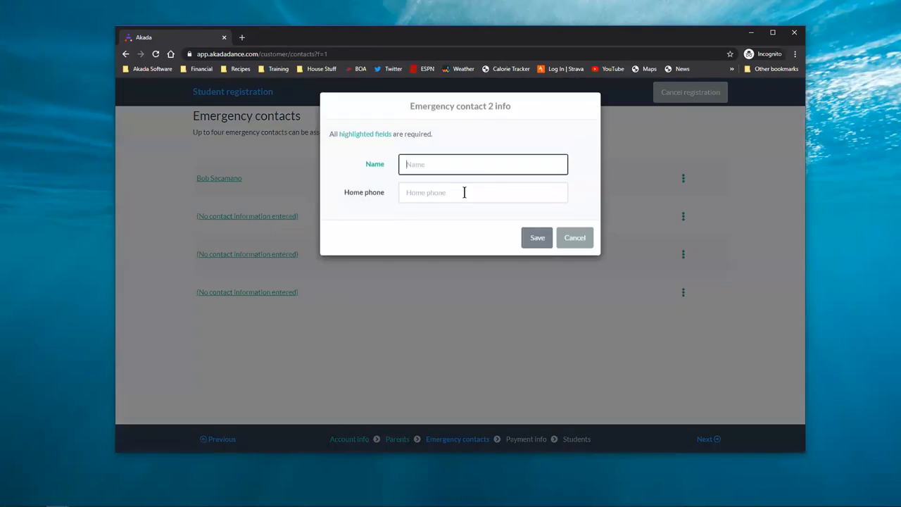
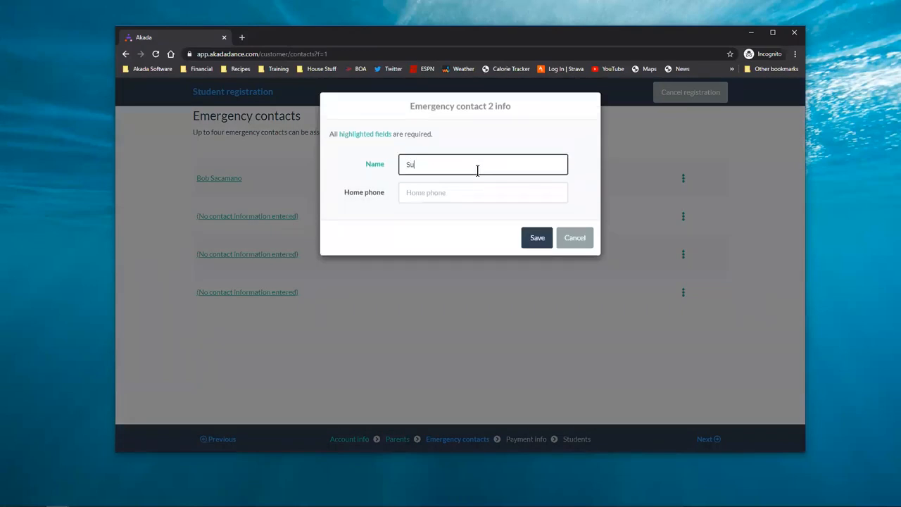
{"action": "key", "text": "Tab"}
{"action": "type", "text": "333333333"}
{"action": "type", "text": "333) 333-3333"}
{"action": "left_click", "coordinate": [529, 237]}
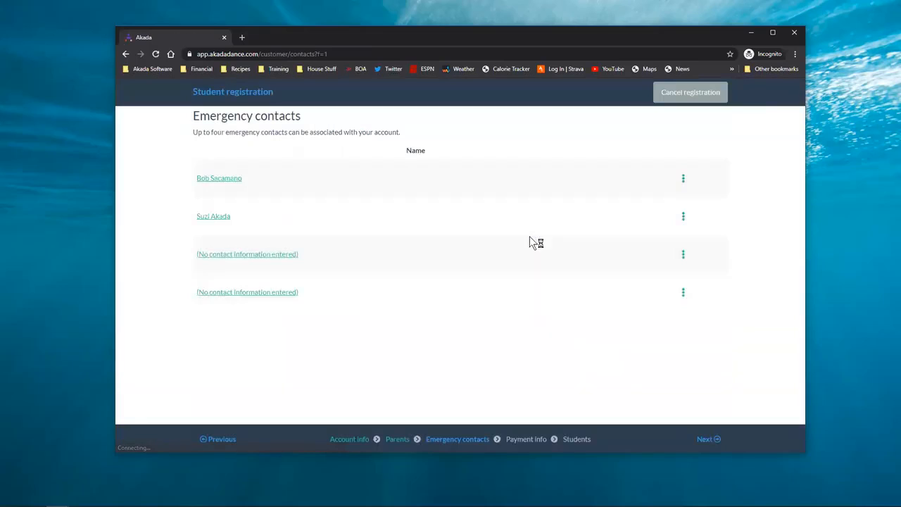
Accept the saved credit card on Payment info and continue to the Students step
{"action": "left_click", "coordinate": [697, 434]}
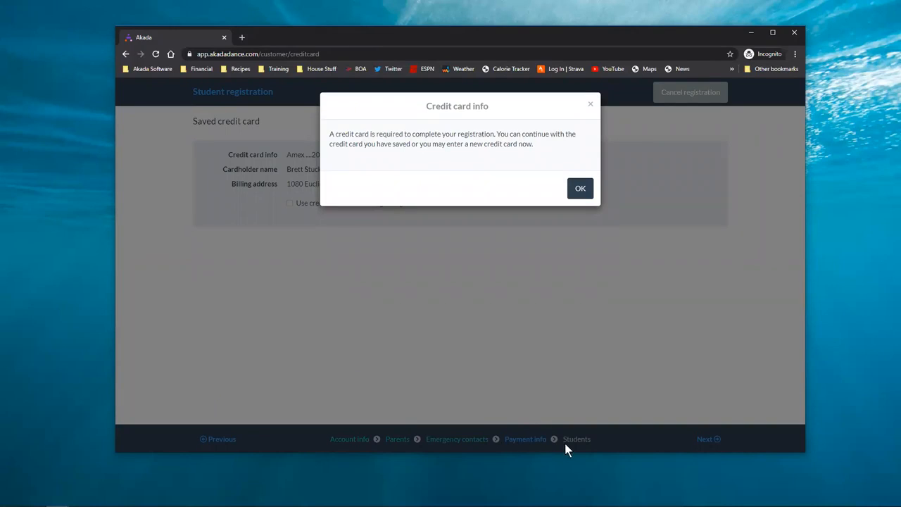
{"action": "left_click", "coordinate": [578, 188]}
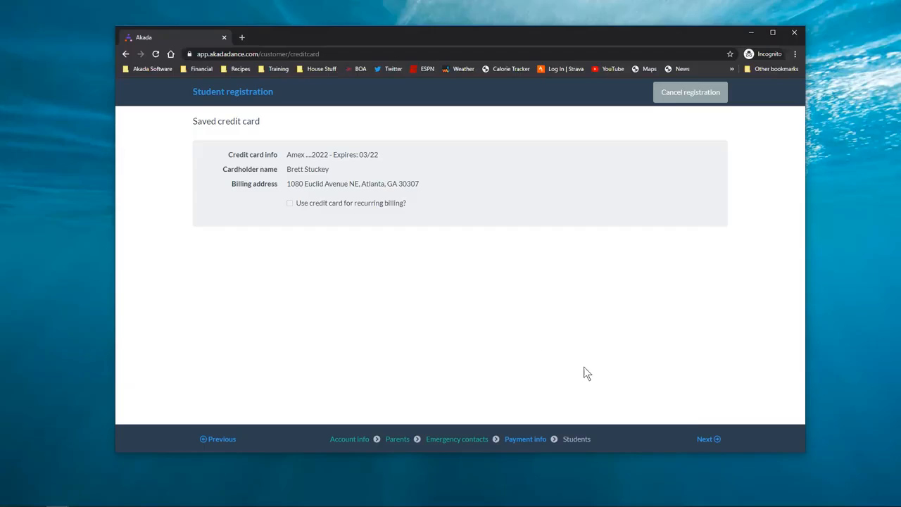
{"action": "left_click", "coordinate": [702, 439]}
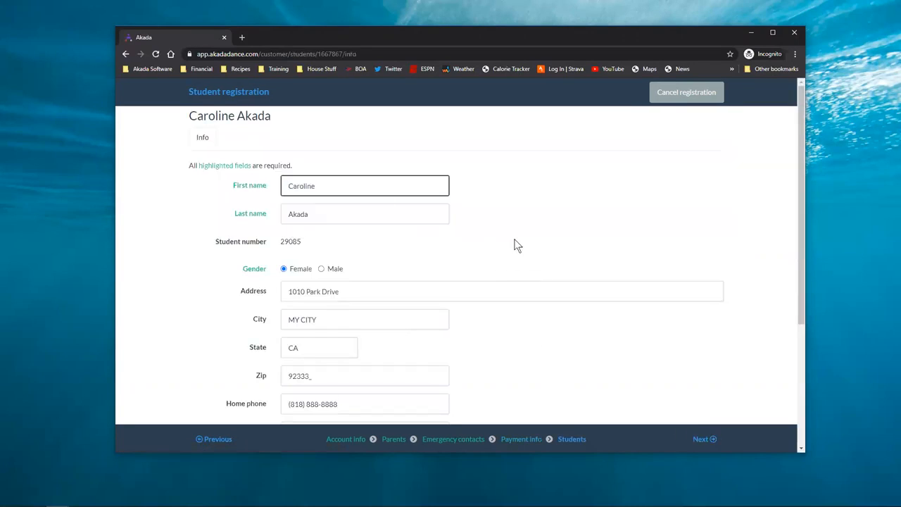
Set the student's School to Crescenta Valley Hs and continue to the class list
{"action": "scroll", "coordinate": [484, 237], "scroll_direction": "down", "scroll_amount": 3}
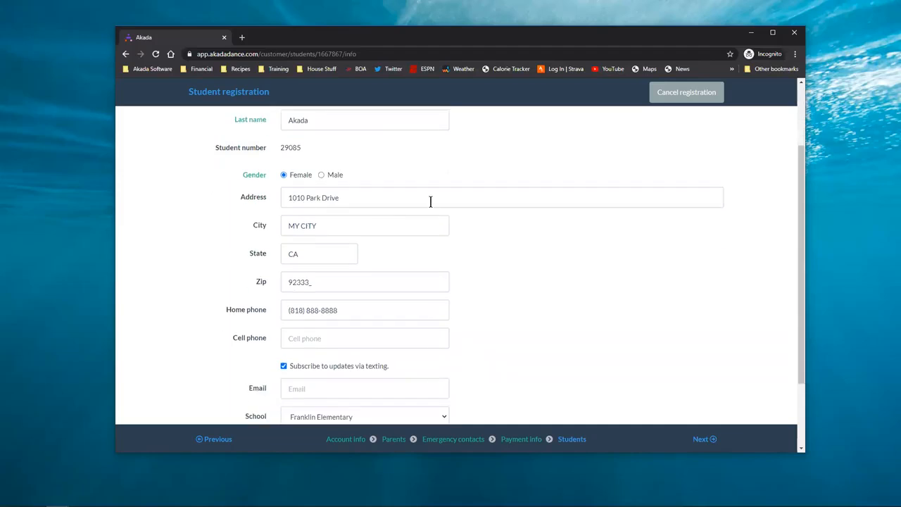
{"action": "scroll", "coordinate": [552, 269], "scroll_direction": "down", "scroll_amount": 2}
{"action": "left_click", "coordinate": [428, 289]}
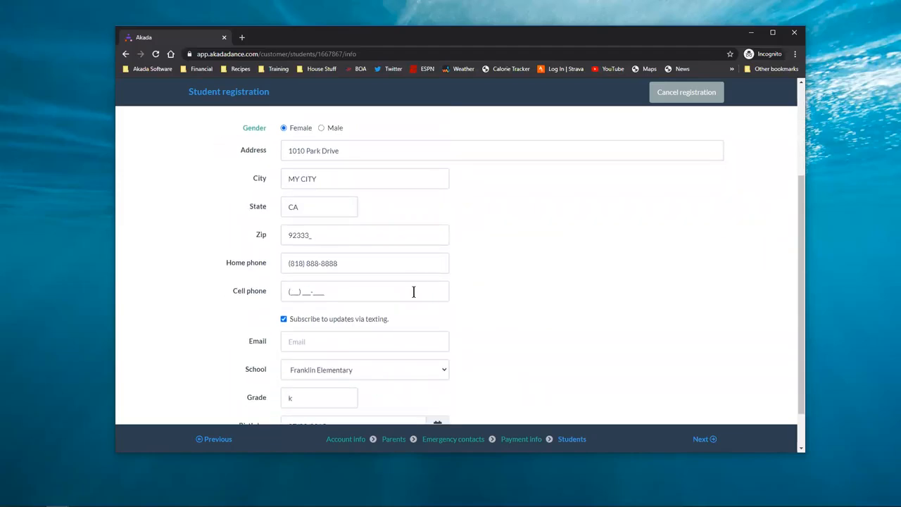
{"action": "scroll", "coordinate": [529, 292], "scroll_direction": "down", "scroll_amount": 2}
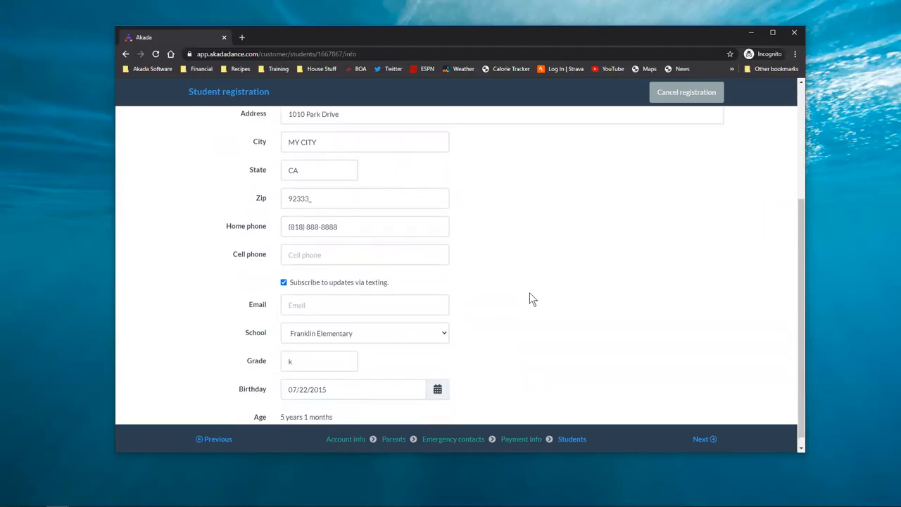
{"action": "left_click", "coordinate": [350, 325]}
{"action": "scroll", "coordinate": [346, 318], "scroll_direction": "down", "scroll_amount": 1}
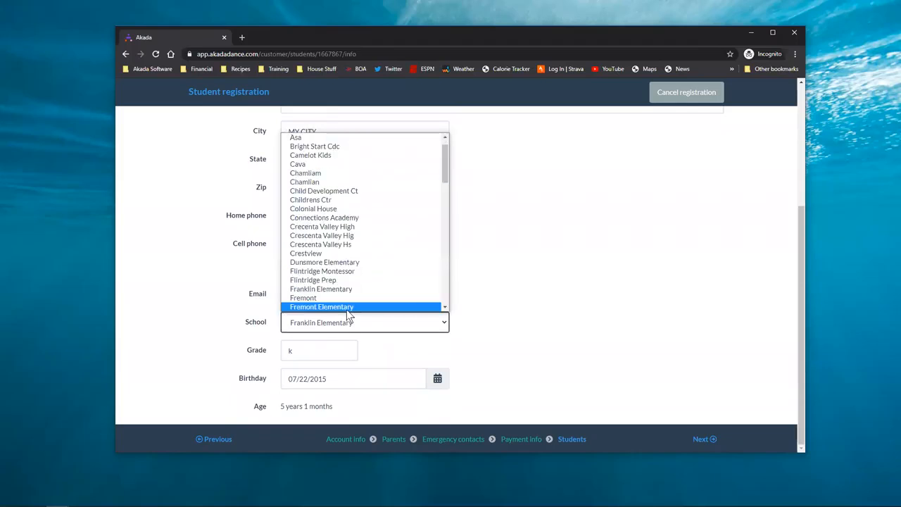
{"action": "left_click", "coordinate": [347, 244]}
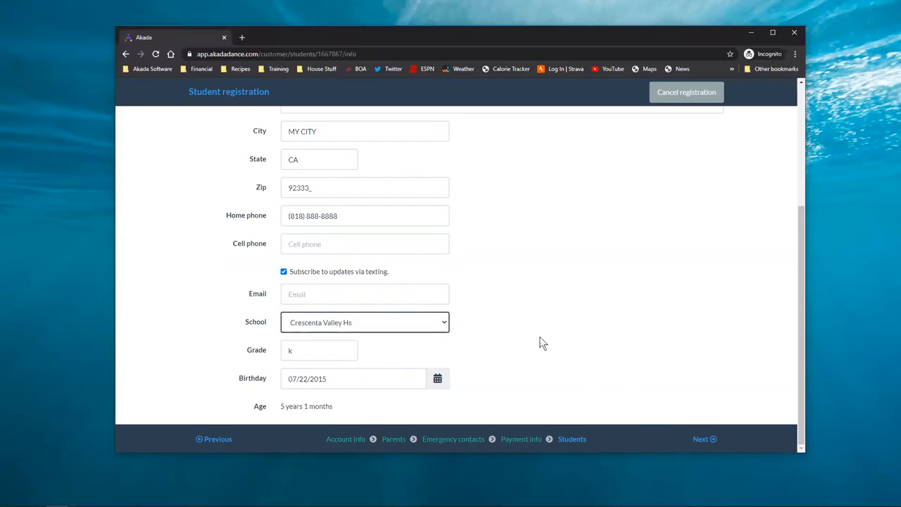
{"action": "left_click", "coordinate": [701, 440]}
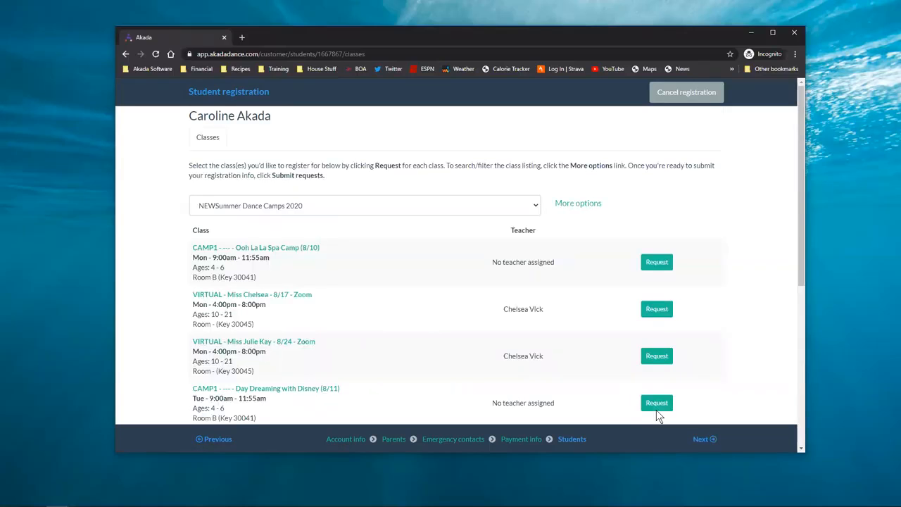
Switch the class session from NEWSummer Dance Camps 2020 to School Year 2020-2021
{"action": "left_click", "coordinate": [353, 204]}
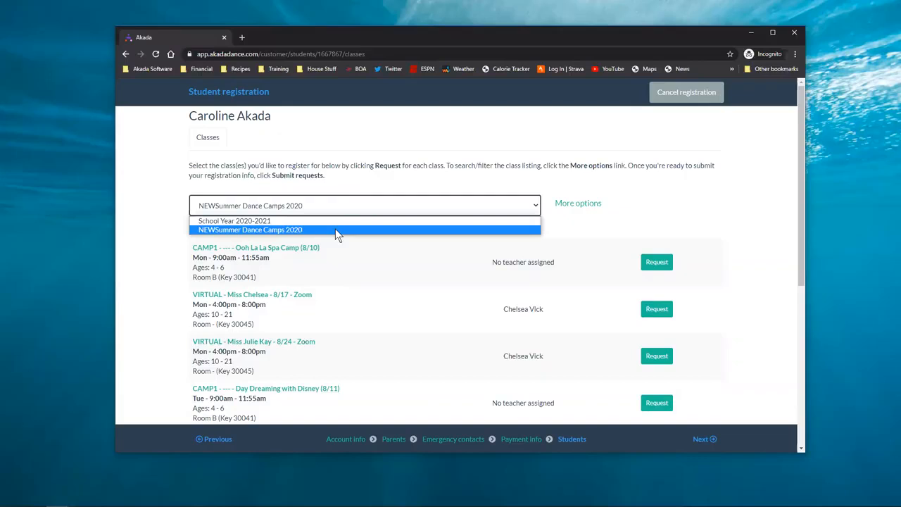
{"action": "left_click", "coordinate": [327, 221]}
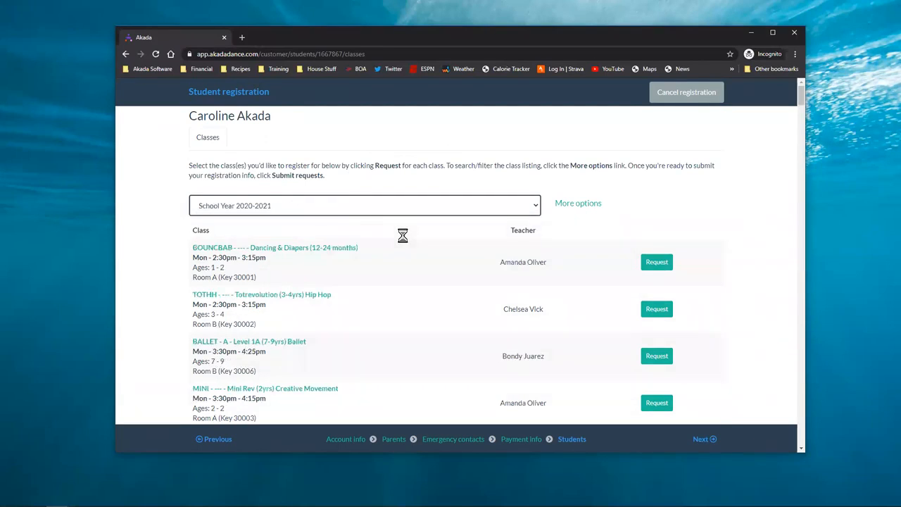
Reveal the class sort options and try sorting by Age, then by Teacher
{"action": "left_click", "coordinate": [587, 206]}
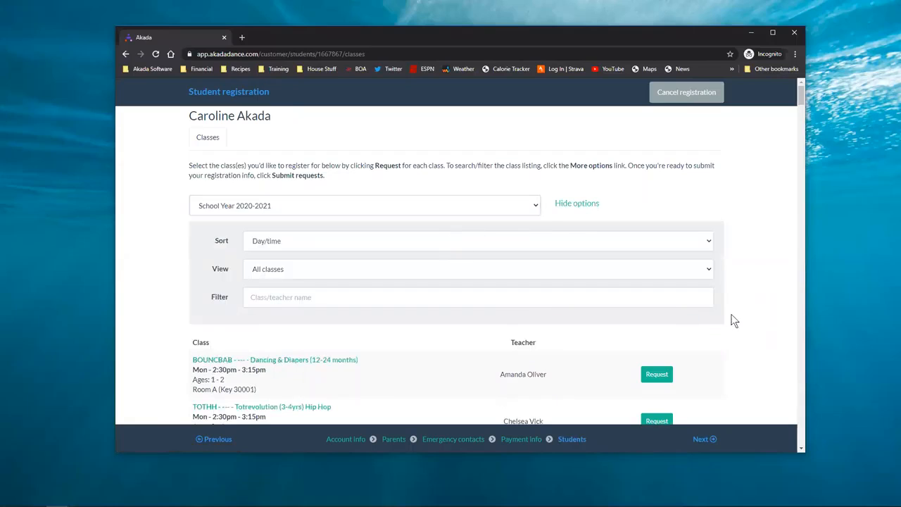
{"action": "scroll", "coordinate": [736, 317], "scroll_direction": "down", "scroll_amount": 3}
{"action": "scroll", "coordinate": [412, 271], "scroll_direction": "up", "scroll_amount": 2}
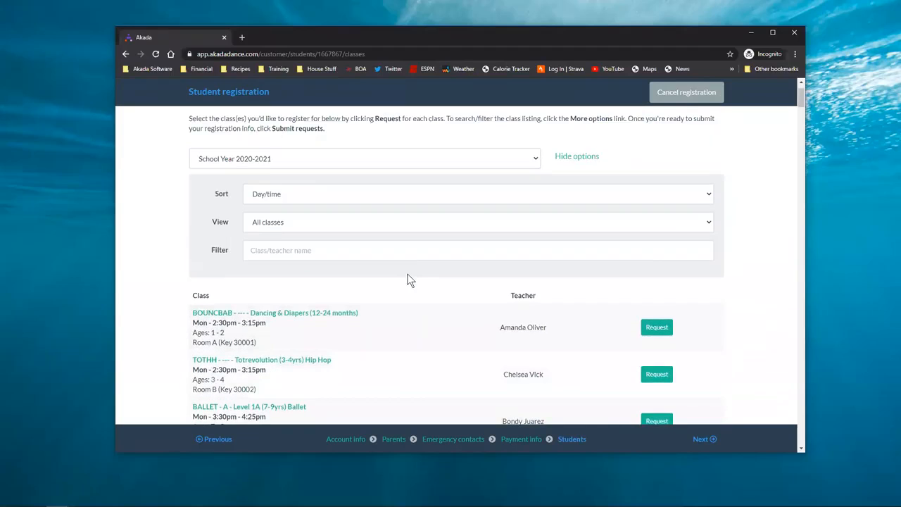
{"action": "left_click", "coordinate": [373, 201]}
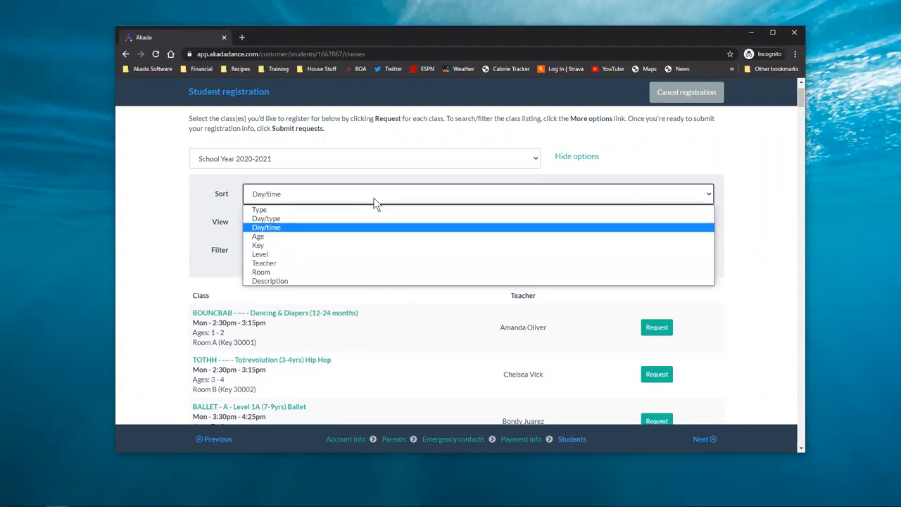
{"action": "left_click", "coordinate": [330, 238]}
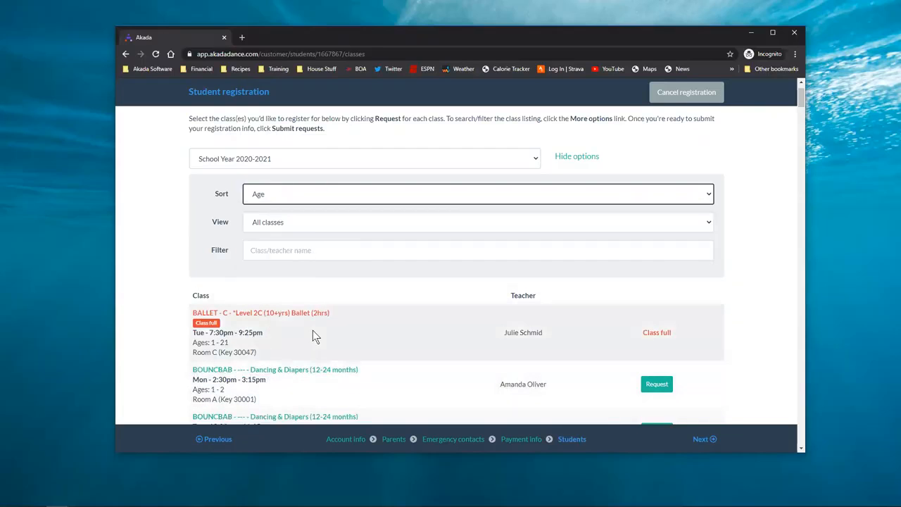
{"action": "left_click", "coordinate": [496, 195]}
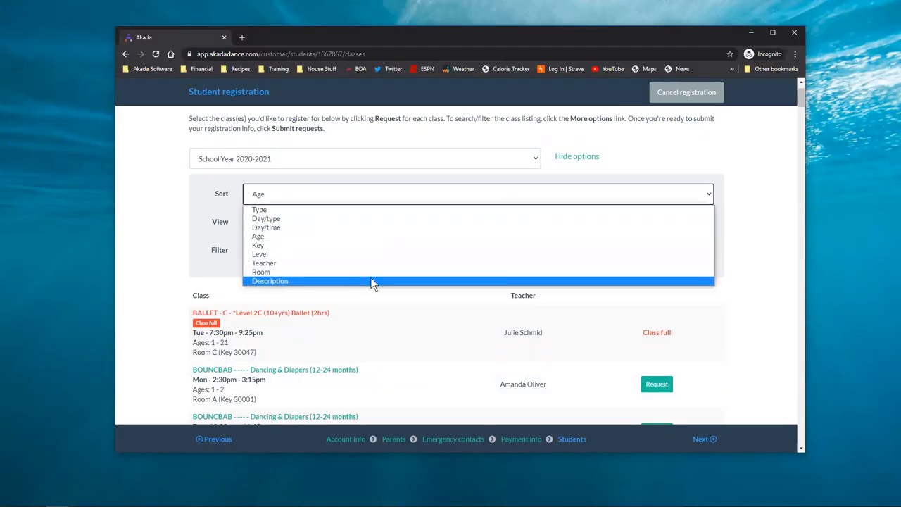
{"action": "left_click", "coordinate": [310, 265]}
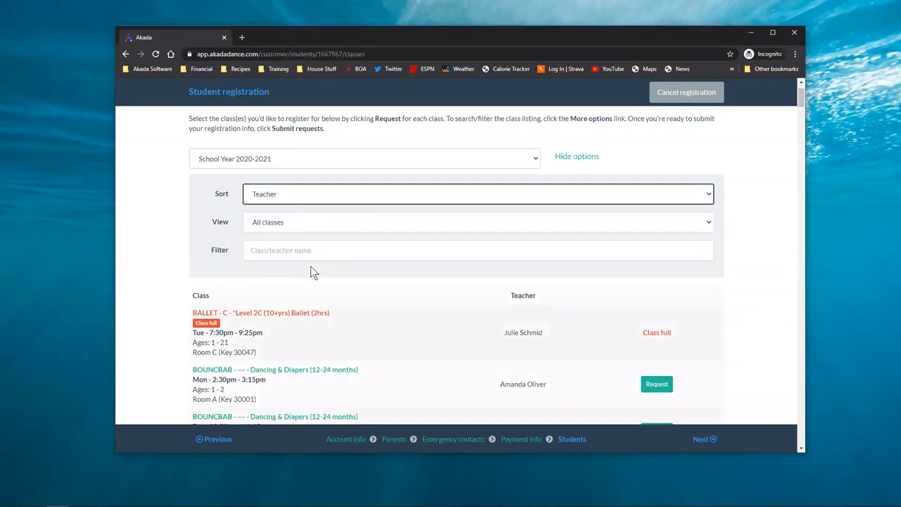
Sort the School Year classes by Age again and scroll down to the ages 5–6 classes
{"action": "scroll", "coordinate": [543, 271], "scroll_direction": "down", "scroll_amount": 2}
{"action": "scroll", "coordinate": [457, 233], "scroll_direction": "up", "scroll_amount": 2}
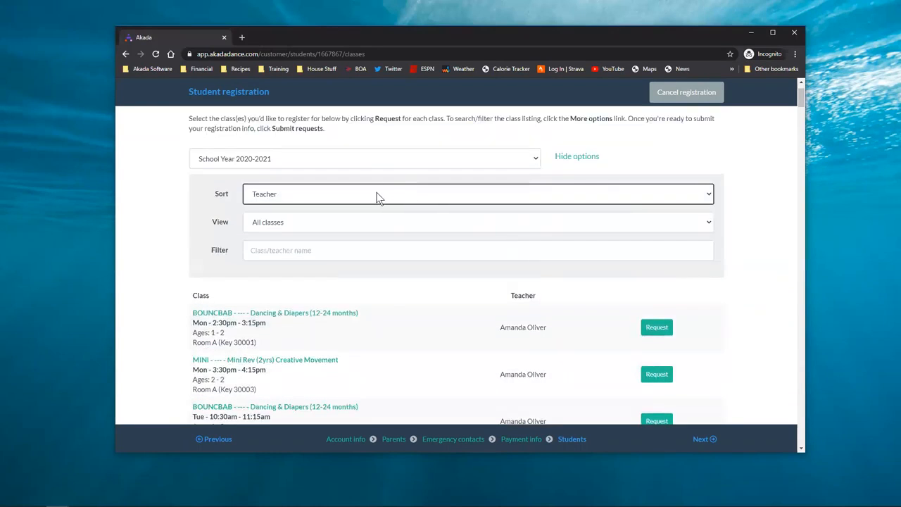
{"action": "left_click", "coordinate": [376, 195]}
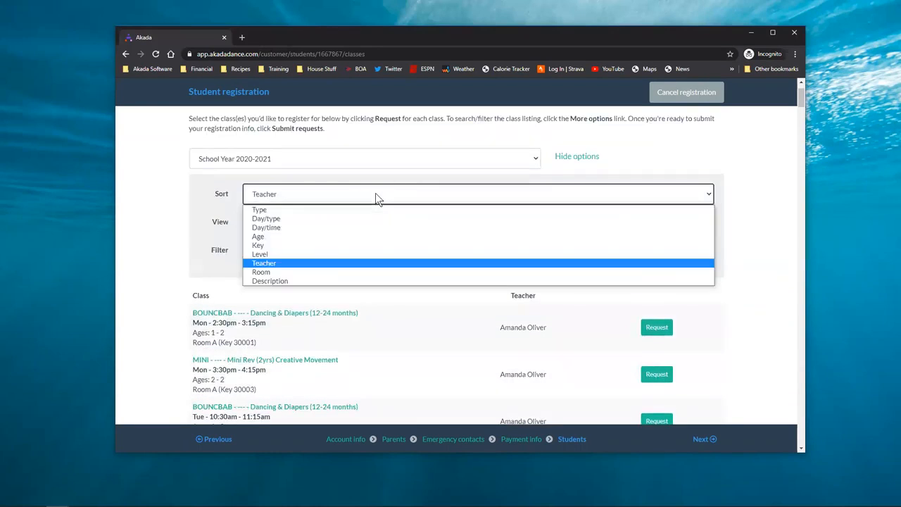
{"action": "left_click", "coordinate": [297, 236]}
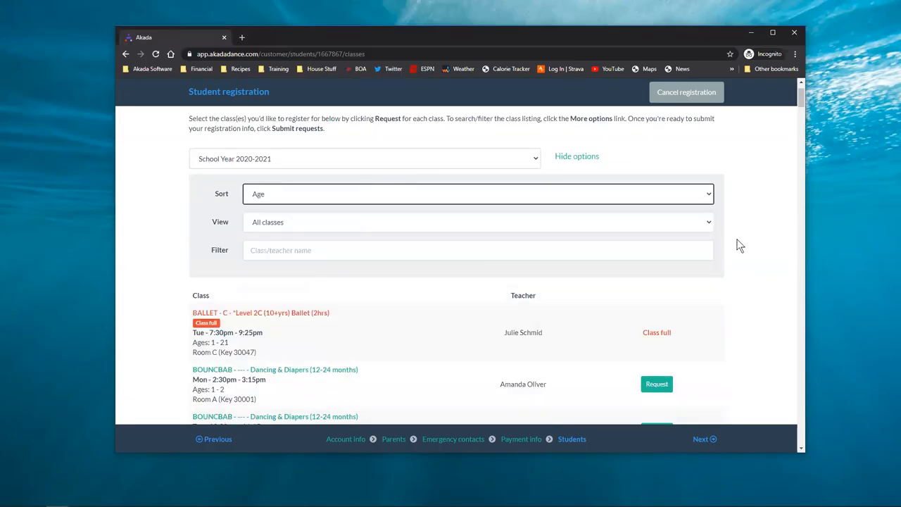
{"action": "scroll", "coordinate": [757, 243], "scroll_direction": "down", "scroll_amount": 1}
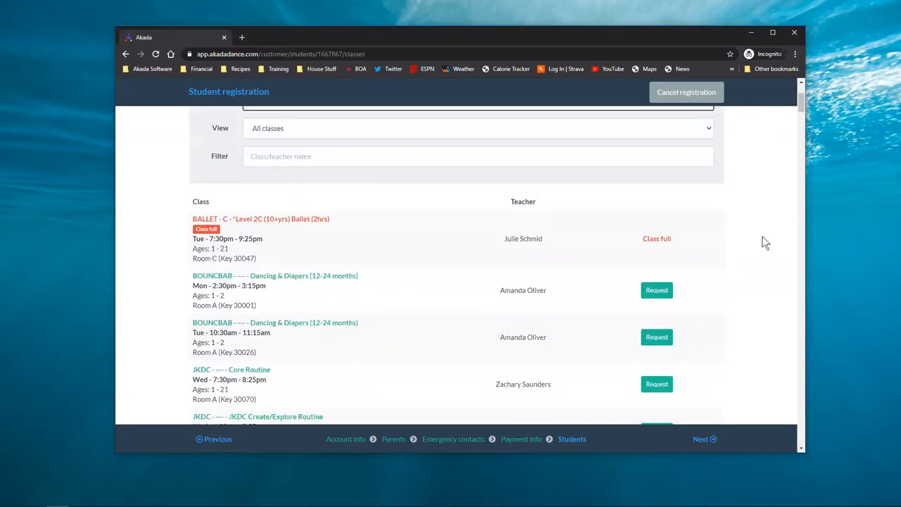
{"action": "scroll", "coordinate": [764, 241], "scroll_direction": "down", "scroll_amount": 12}
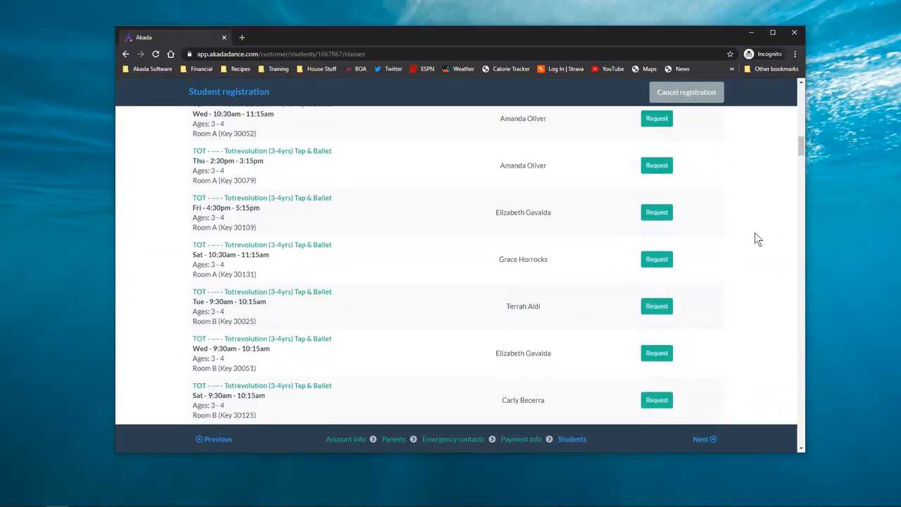
{"action": "scroll", "coordinate": [299, 231], "scroll_direction": "down", "scroll_amount": 2}
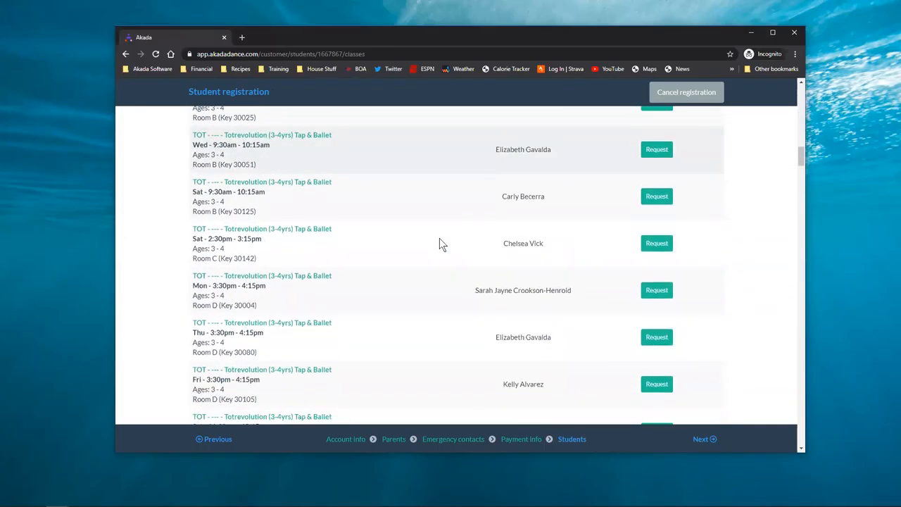
{"action": "scroll", "coordinate": [439, 240], "scroll_direction": "down", "scroll_amount": 5}
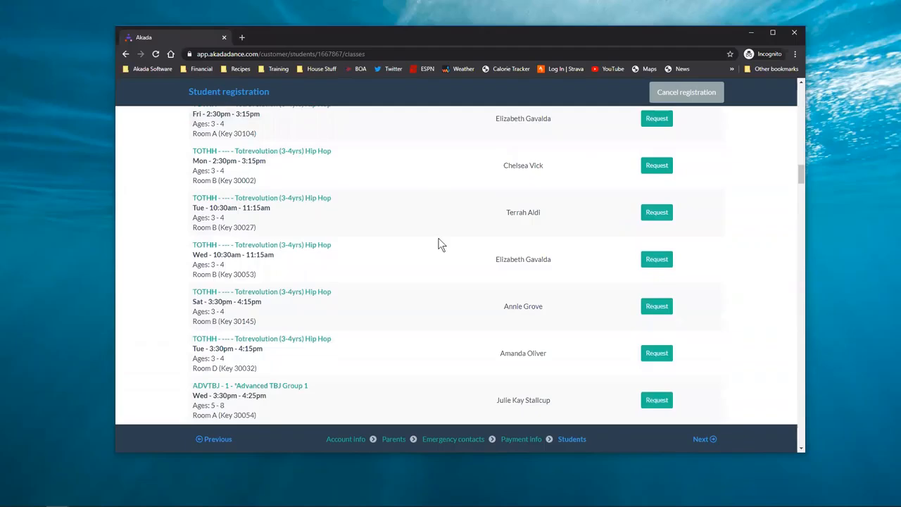
{"action": "scroll", "coordinate": [440, 244], "scroll_direction": "down", "scroll_amount": 4}
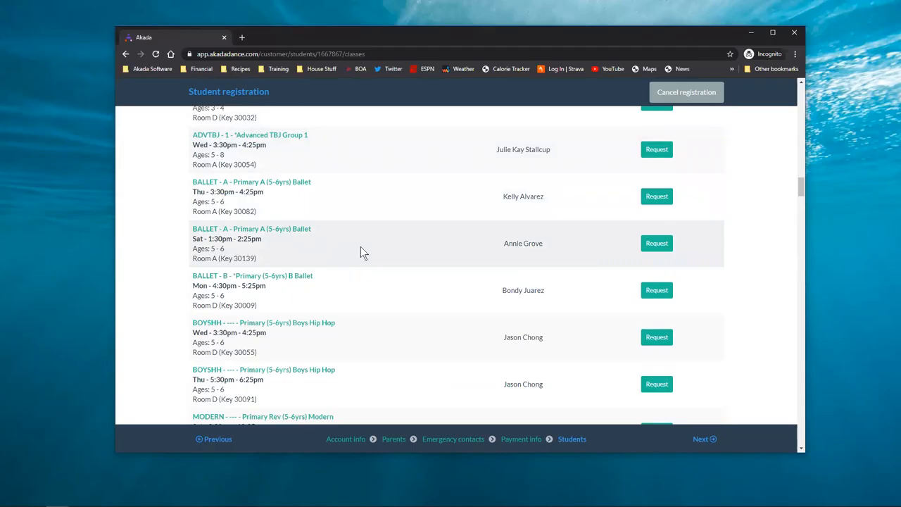
Request and confirm ADVTBJ Advanced TBJ Group 1 and Thursday BALLET Primary A (5-6yrs)
{"action": "left_click", "coordinate": [654, 150]}
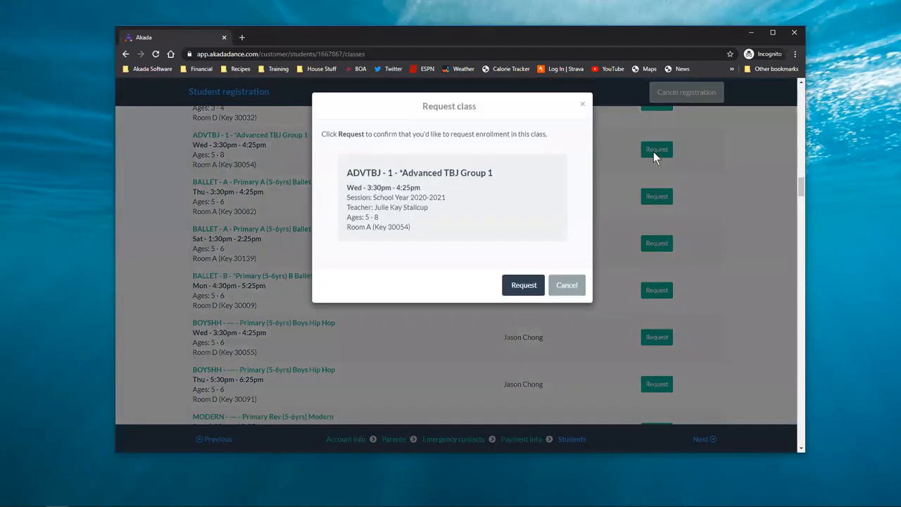
{"action": "left_click", "coordinate": [533, 282]}
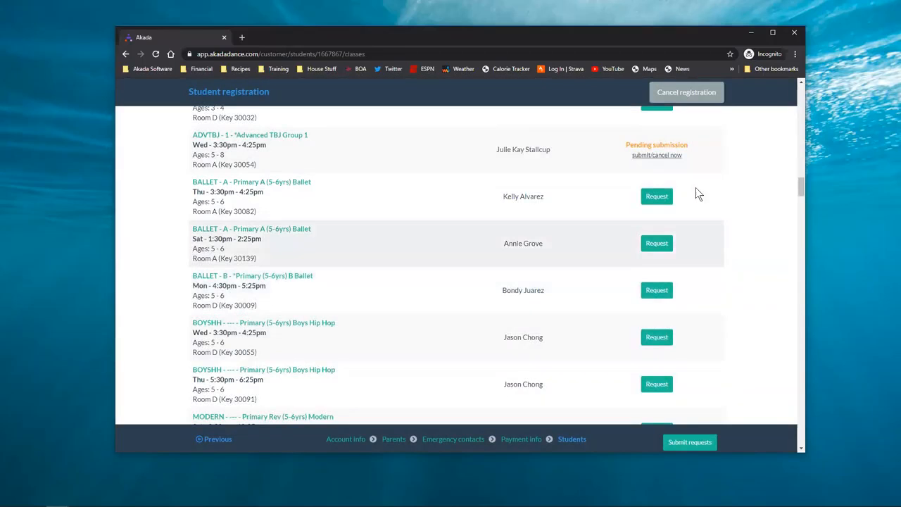
{"action": "left_click", "coordinate": [654, 196]}
{"action": "left_click", "coordinate": [517, 286]}
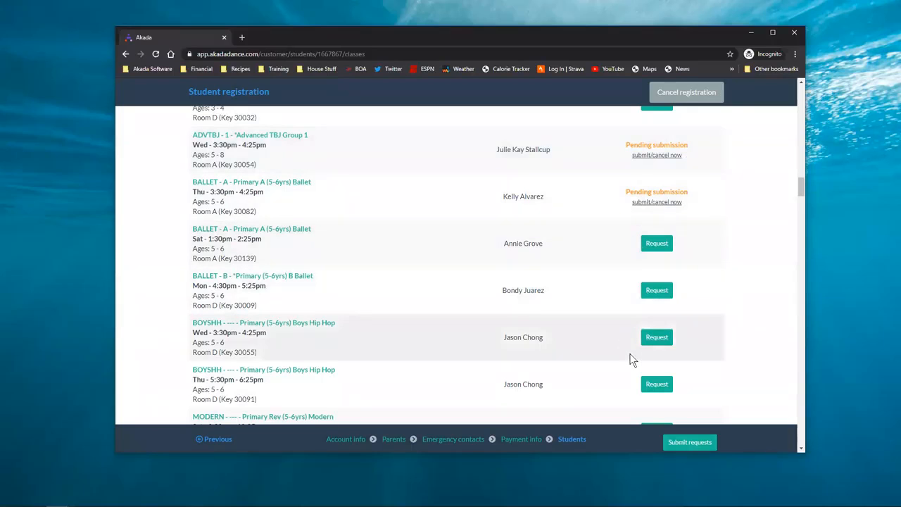
Submit both pending class requests and acknowledge the registration confirmation
{"action": "left_click", "coordinate": [693, 444]}
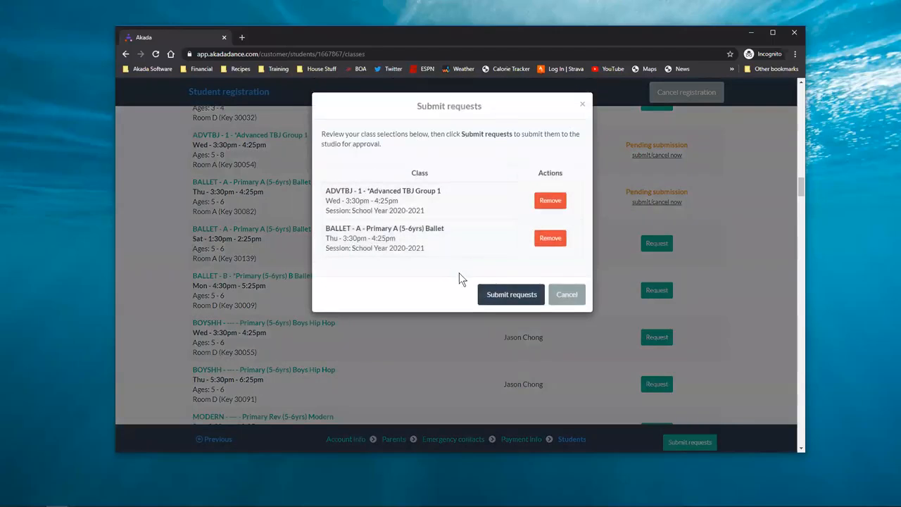
{"action": "left_click", "coordinate": [491, 292]}
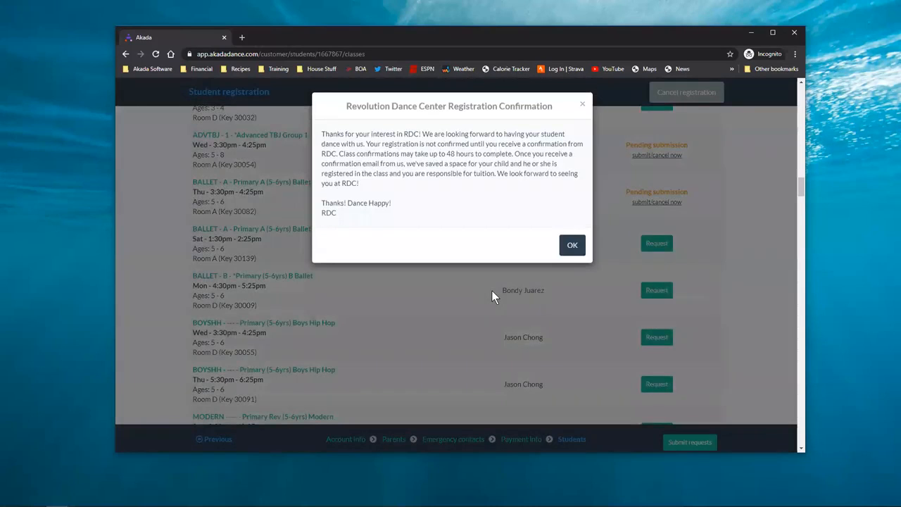
{"action": "left_click", "coordinate": [572, 252]}
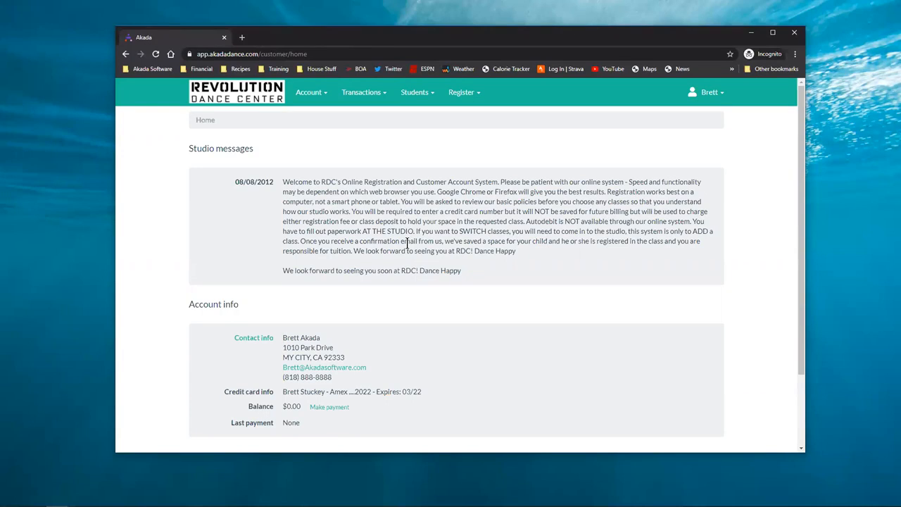
Start a new registration for the student and accept the account, parent and emergency contact details
{"action": "left_click", "coordinate": [468, 95]}
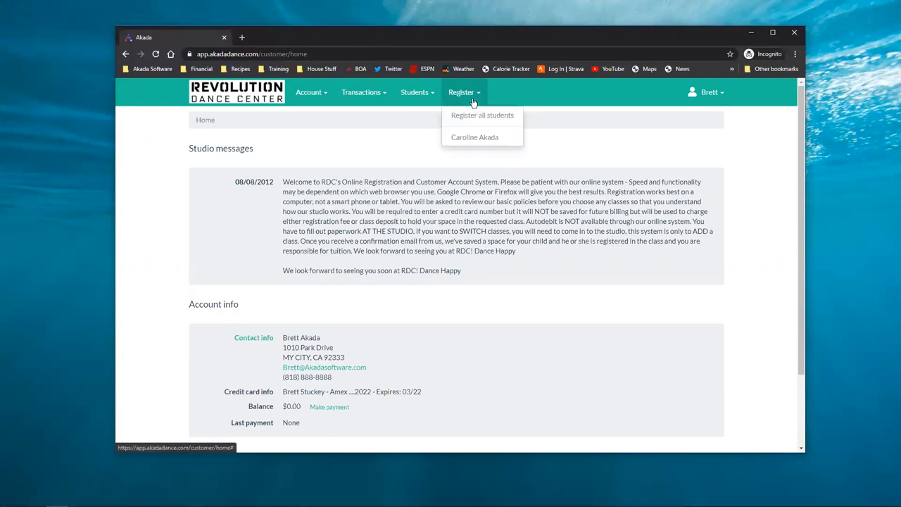
{"action": "left_click", "coordinate": [485, 148]}
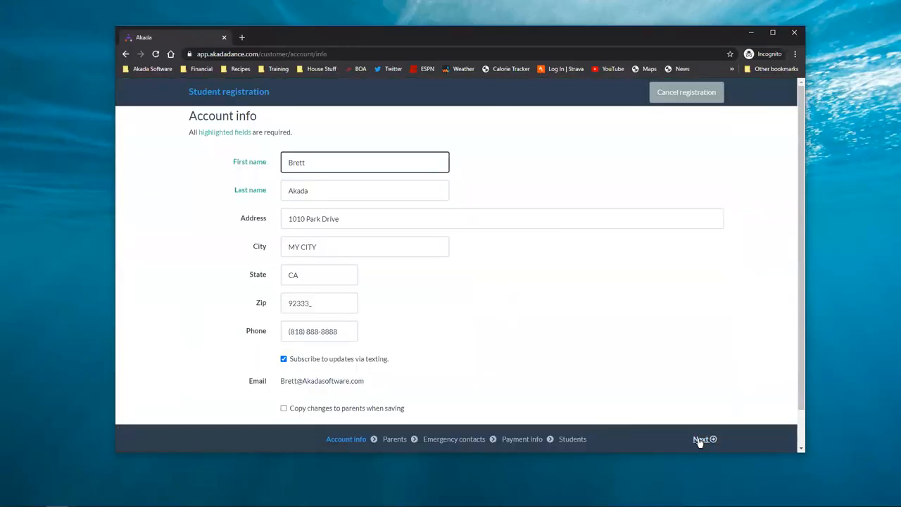
{"action": "left_click", "coordinate": [700, 440]}
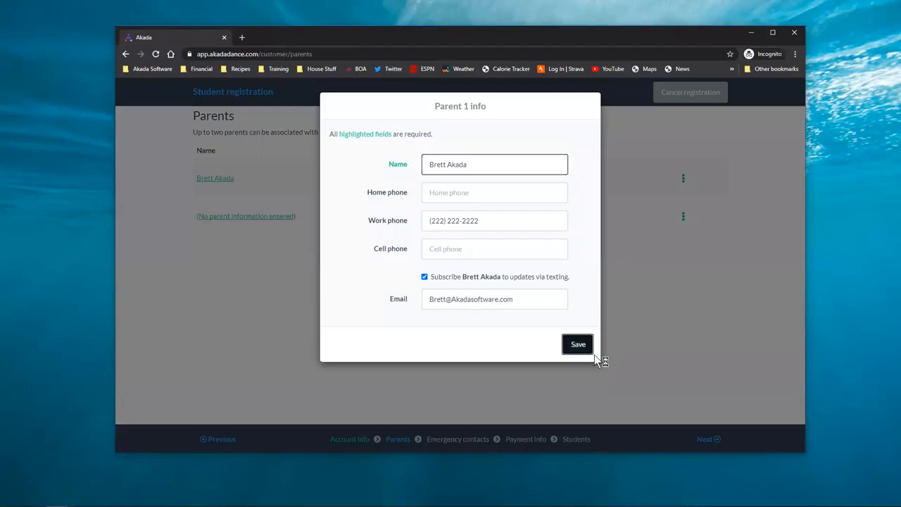
{"action": "left_click", "coordinate": [588, 349]}
{"action": "left_click", "coordinate": [702, 439]}
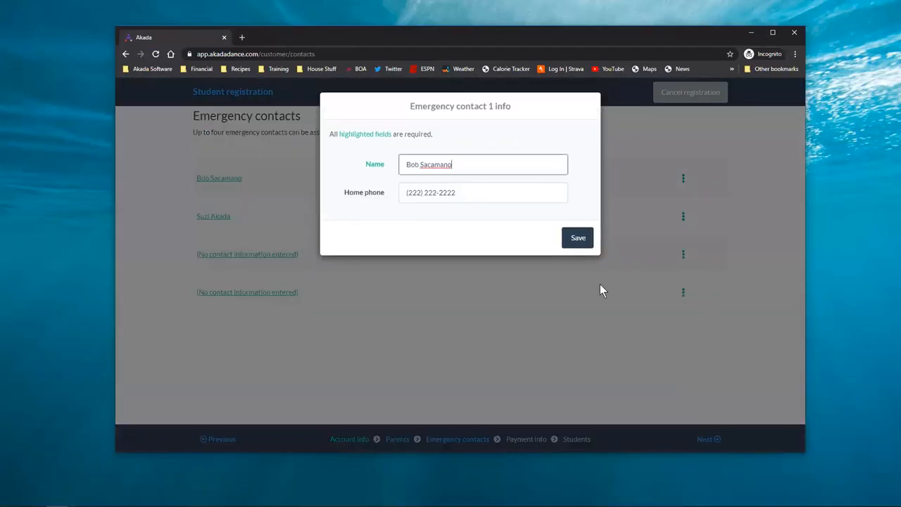
{"action": "left_click", "coordinate": [576, 240]}
Continue past the saved credit card and student info steps to class selection
{"action": "double_click", "coordinate": [711, 442]}
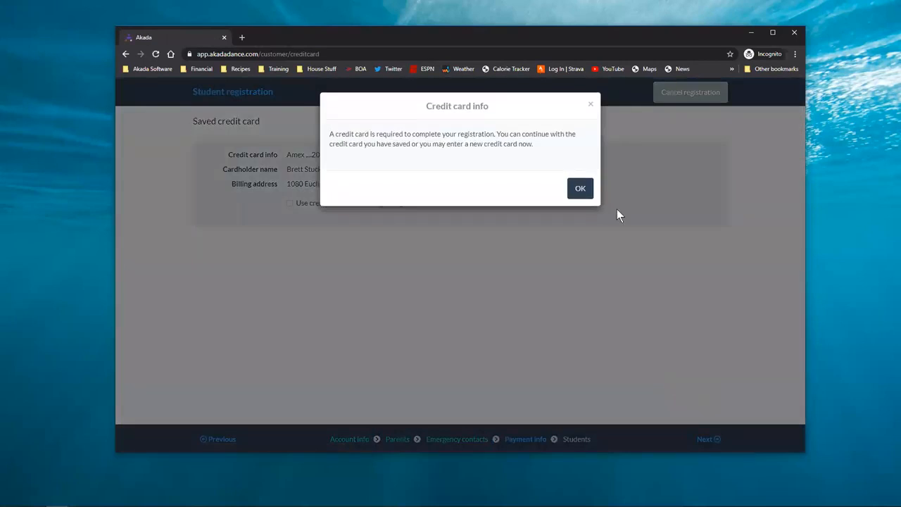
{"action": "key", "text": "Return"}
{"action": "left_click", "coordinate": [704, 439]}
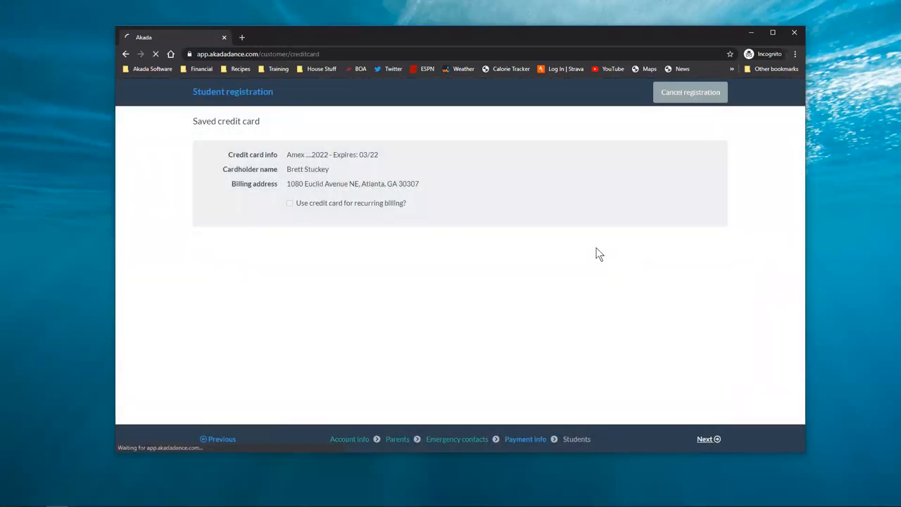
{"action": "left_click", "coordinate": [701, 439]}
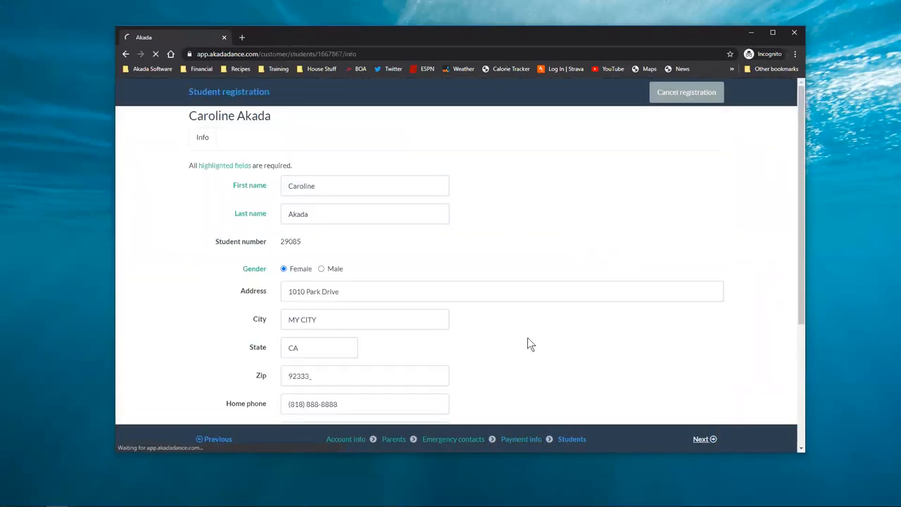
Switch the class list to the School Year 2020-2021 session
{"action": "scroll", "coordinate": [719, 244], "scroll_direction": "down", "scroll_amount": 2}
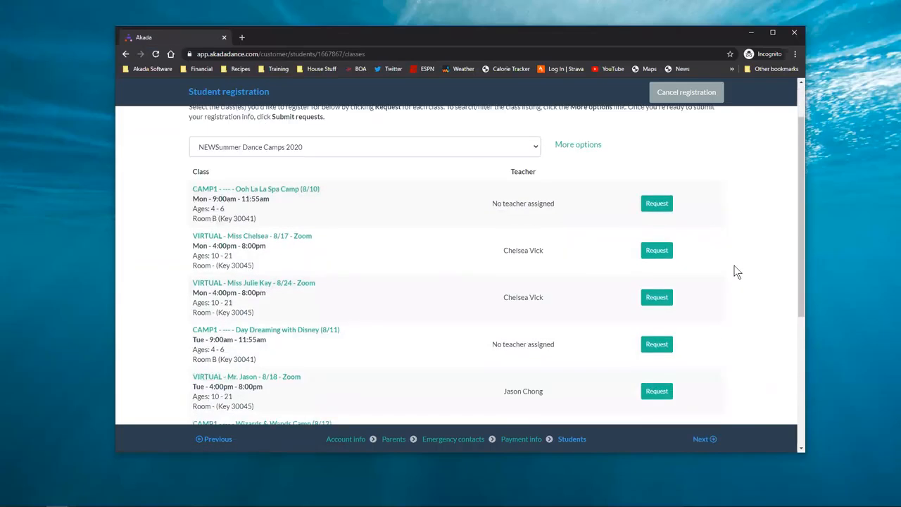
{"action": "scroll", "coordinate": [704, 267], "scroll_direction": "down", "scroll_amount": 2}
{"action": "scroll", "coordinate": [704, 271], "scroll_direction": "up", "scroll_amount": 4}
{"action": "left_click", "coordinate": [354, 159]}
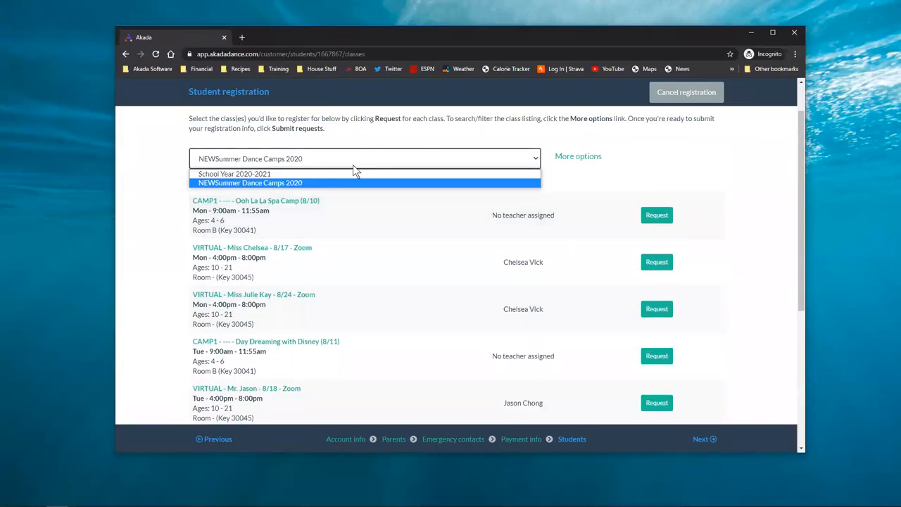
{"action": "left_click", "coordinate": [346, 174]}
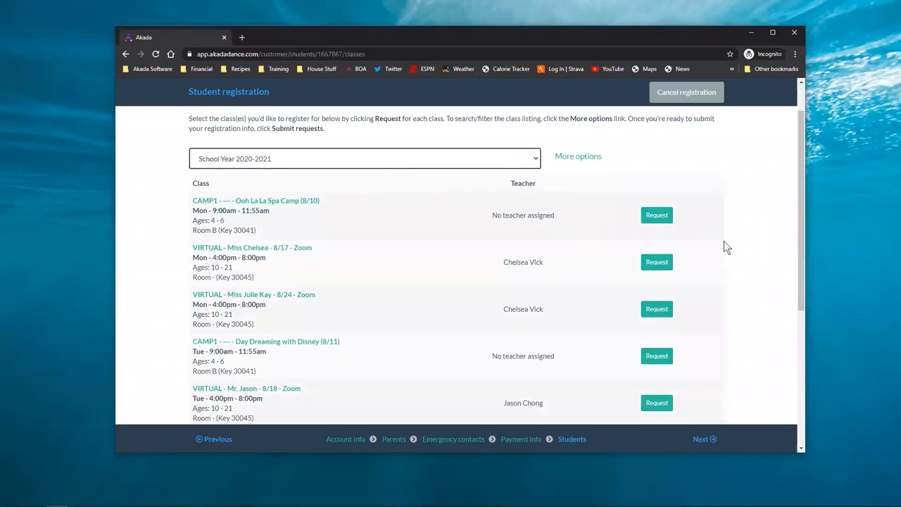
Try requesting the BOYSHH Primary Boys Hip Hop class, then cancel it after the schedule-conflict warning
{"action": "scroll", "coordinate": [723, 241], "scroll_direction": "down", "scroll_amount": 9}
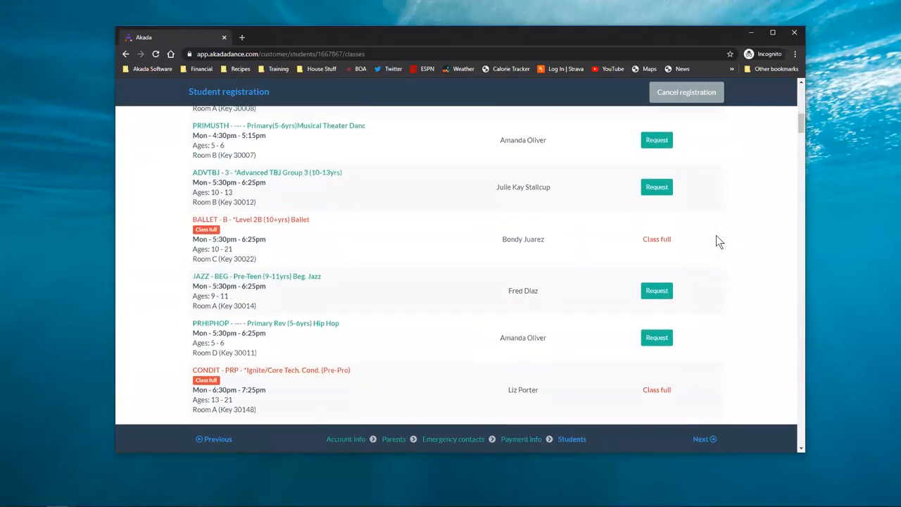
{"action": "scroll", "coordinate": [717, 241], "scroll_direction": "down", "scroll_amount": 8}
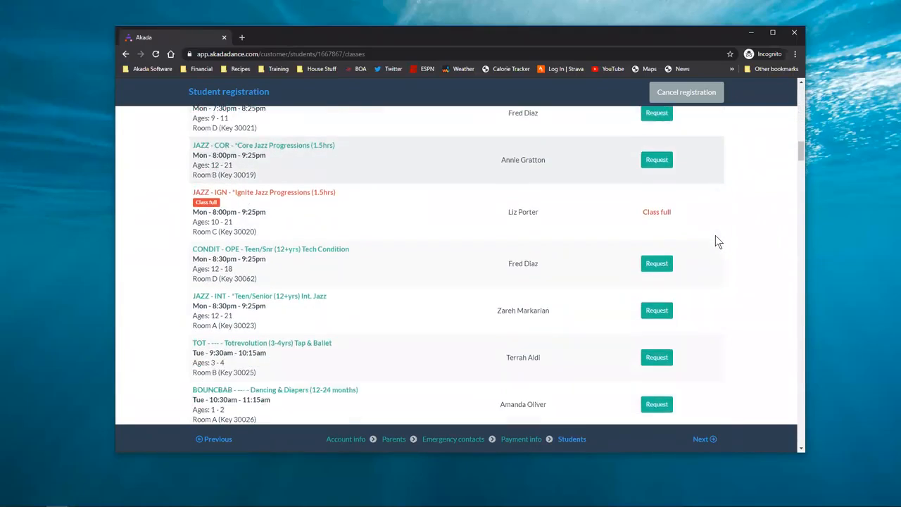
{"action": "scroll", "coordinate": [717, 243], "scroll_direction": "down", "scroll_amount": 10}
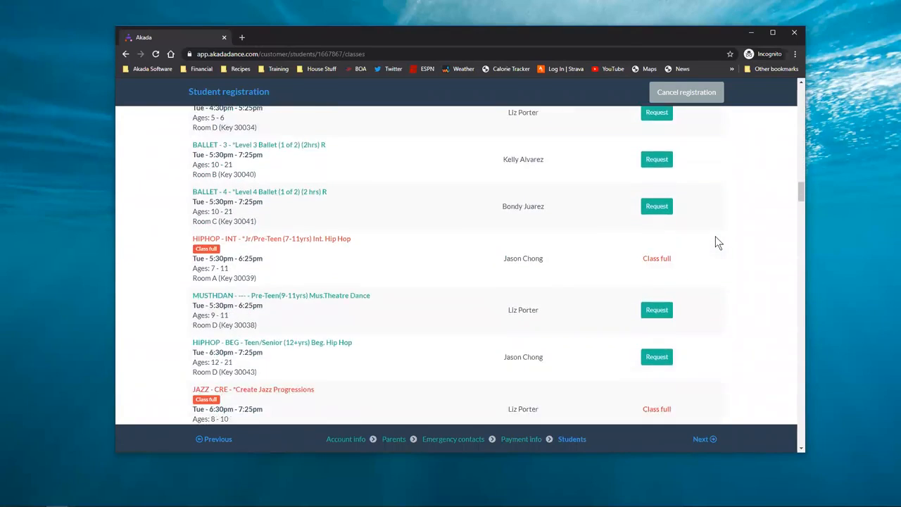
{"action": "scroll", "coordinate": [716, 243], "scroll_direction": "down", "scroll_amount": 4}
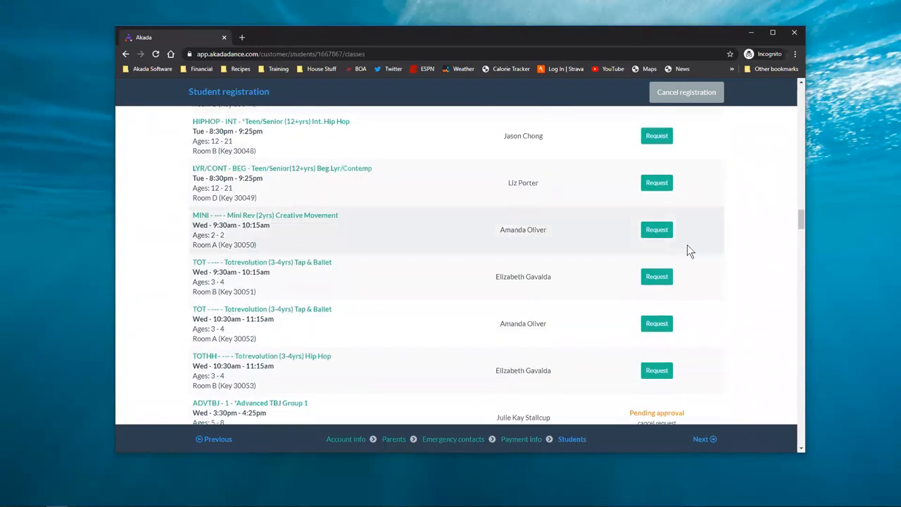
{"action": "scroll", "coordinate": [687, 251], "scroll_direction": "down", "scroll_amount": 2}
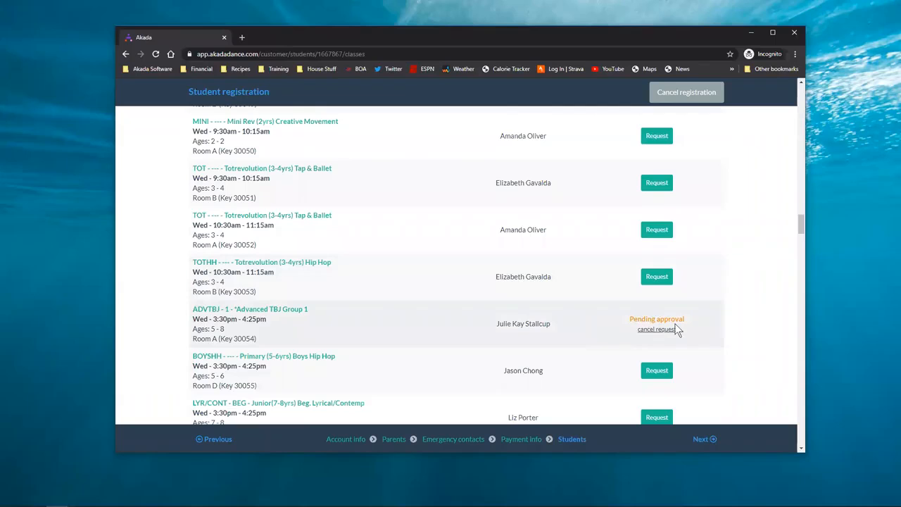
{"action": "scroll", "coordinate": [728, 329], "scroll_direction": "down", "scroll_amount": 2}
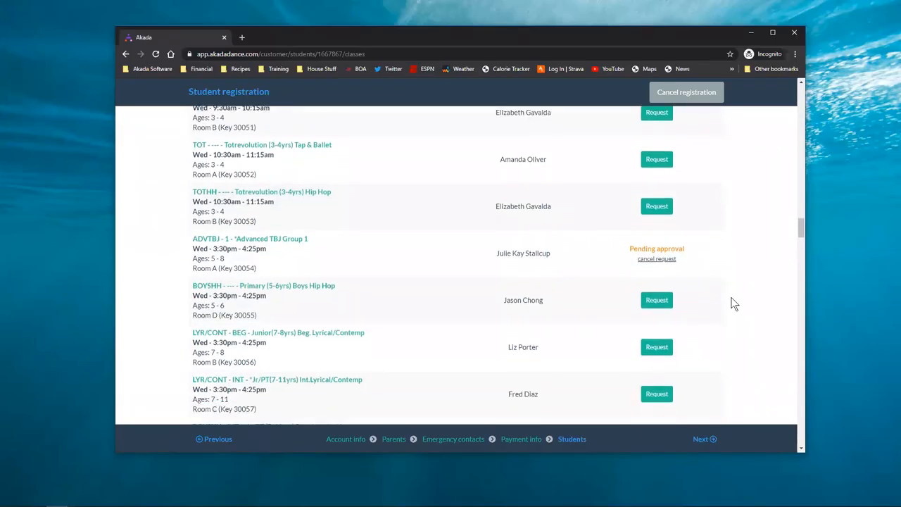
{"action": "scroll", "coordinate": [735, 295], "scroll_direction": "down", "scroll_amount": 1}
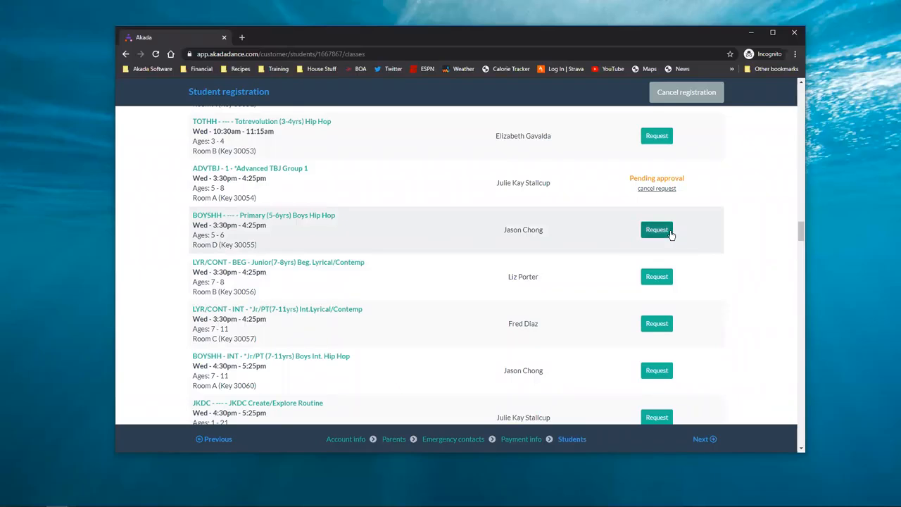
{"action": "left_click", "coordinate": [657, 230]}
{"action": "left_click", "coordinate": [533, 284]}
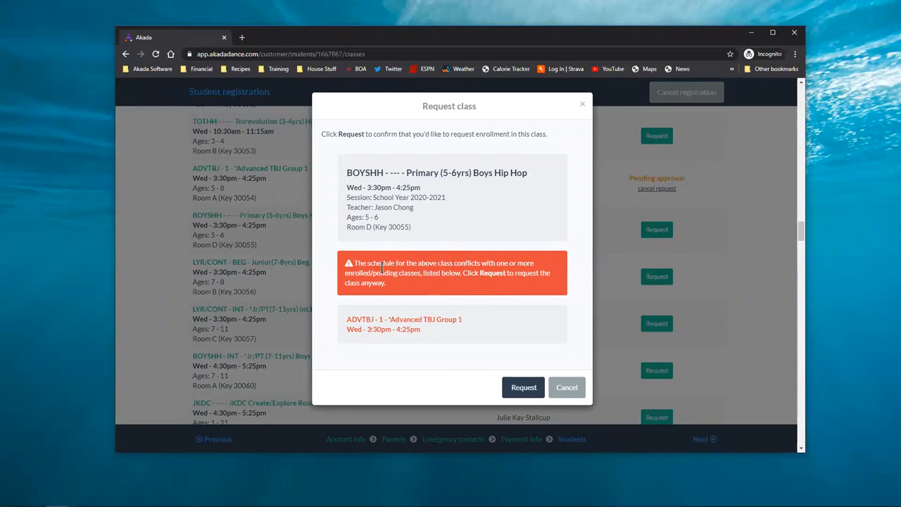
{"action": "left_click", "coordinate": [572, 388]}
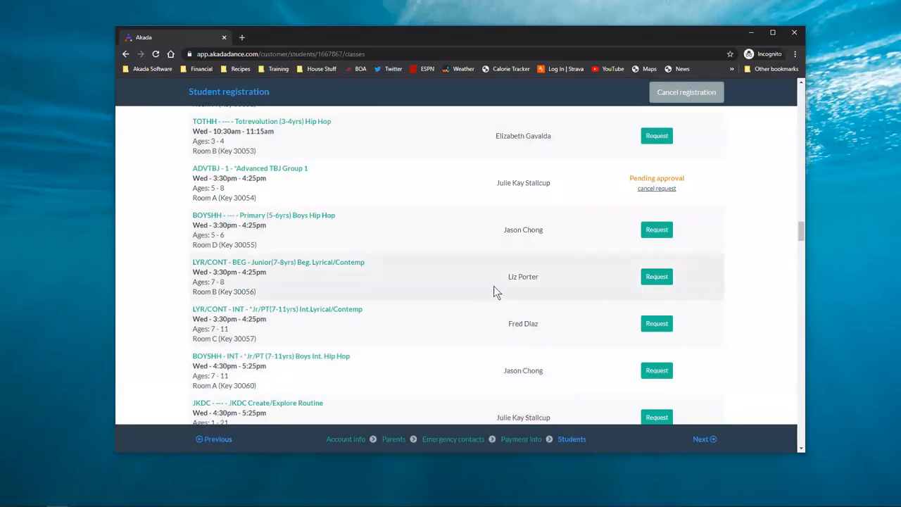
Find the JKDC Create/Explore Routine class (Wed 4:30pm–5:25pm) and start its request
{"action": "scroll", "coordinate": [661, 322], "scroll_direction": "down", "scroll_amount": 3}
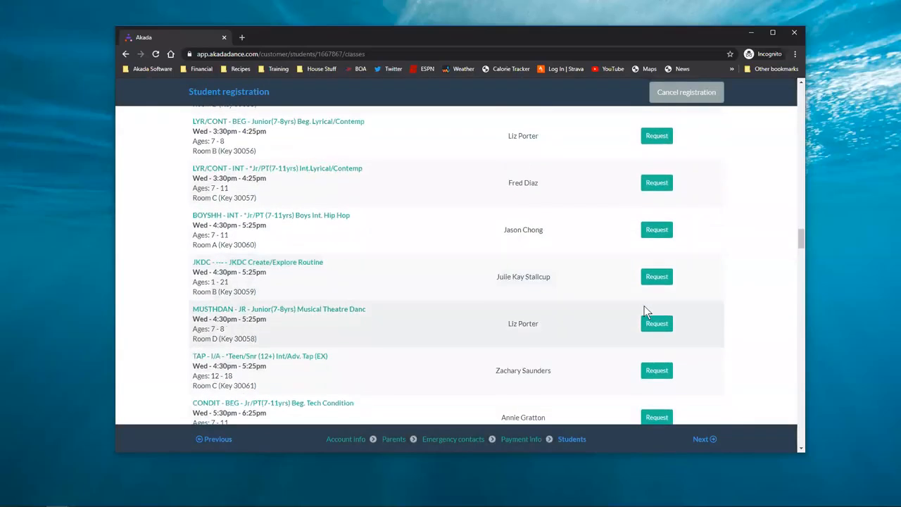
{"action": "scroll", "coordinate": [603, 292], "scroll_direction": "down", "scroll_amount": 1}
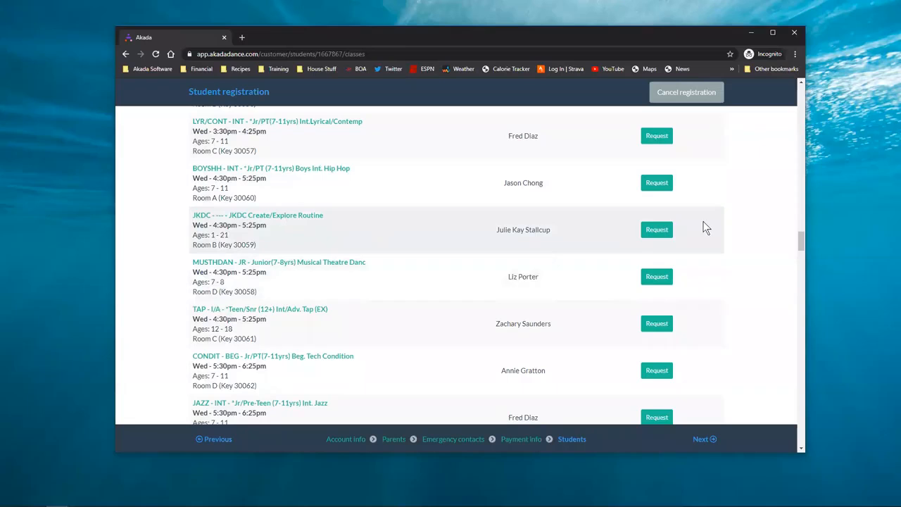
{"action": "left_click", "coordinate": [654, 230]}
Confirm the JKDC Create/Explore Routine request so it shows Pending submission
{"action": "left_click", "coordinate": [528, 285]}
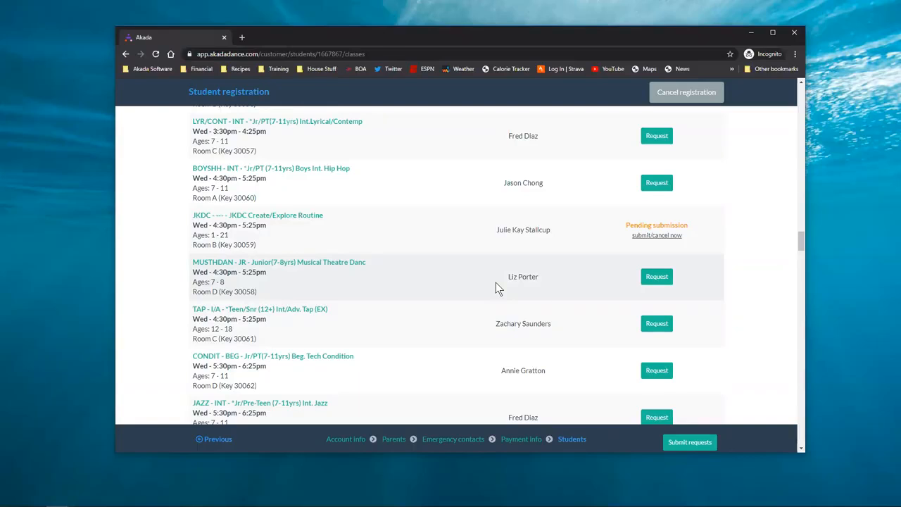
{"action": "scroll", "coordinate": [494, 283], "scroll_direction": "up", "scroll_amount": 10}
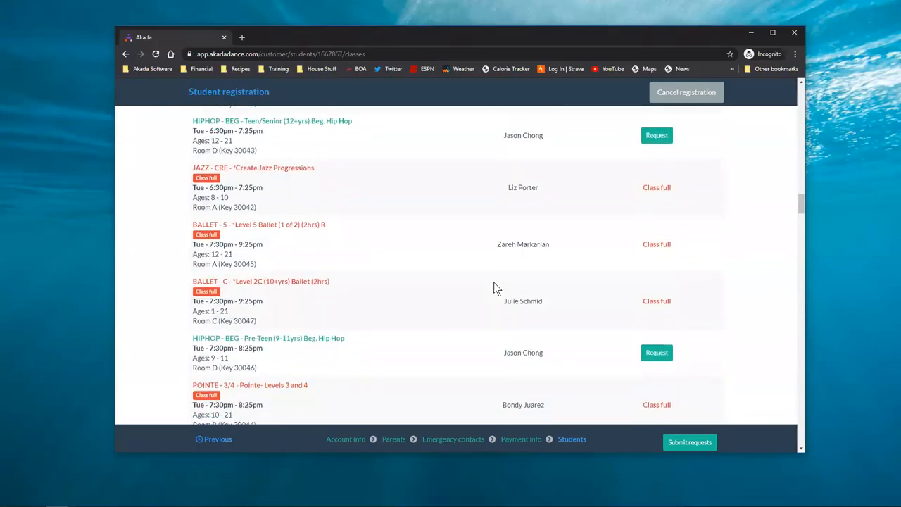
{"action": "scroll", "coordinate": [494, 285], "scroll_direction": "up", "scroll_amount": 15}
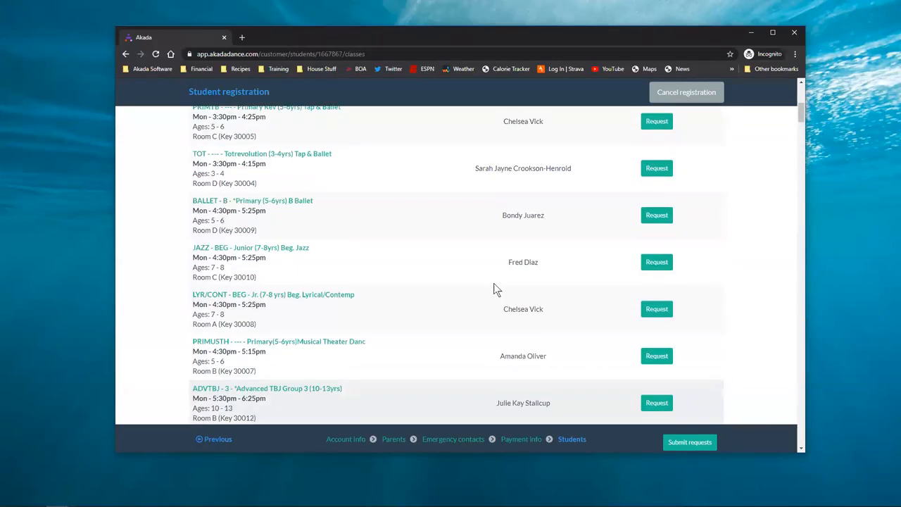
Switch to NEWSummer Dance Camps 2020 and request the Ooh La La Spa Camp class
{"action": "left_click", "coordinate": [336, 211]}
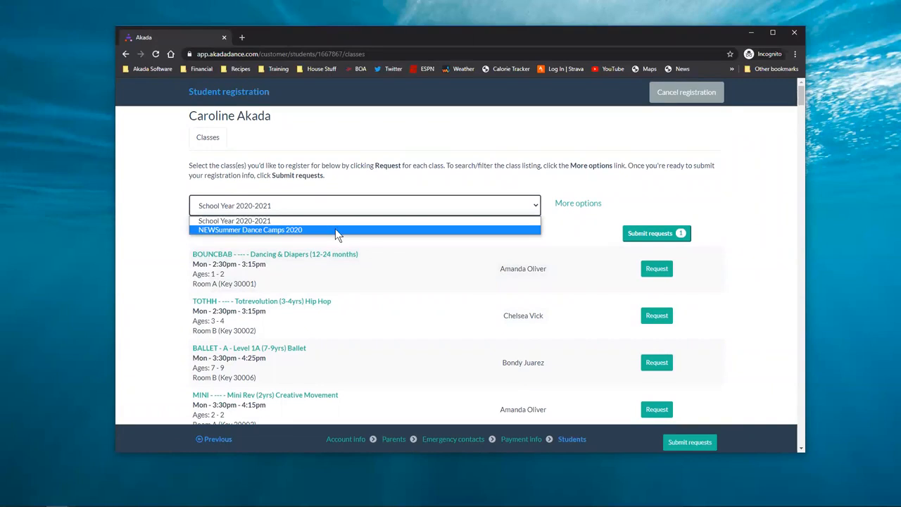
{"action": "left_click", "coordinate": [335, 229]}
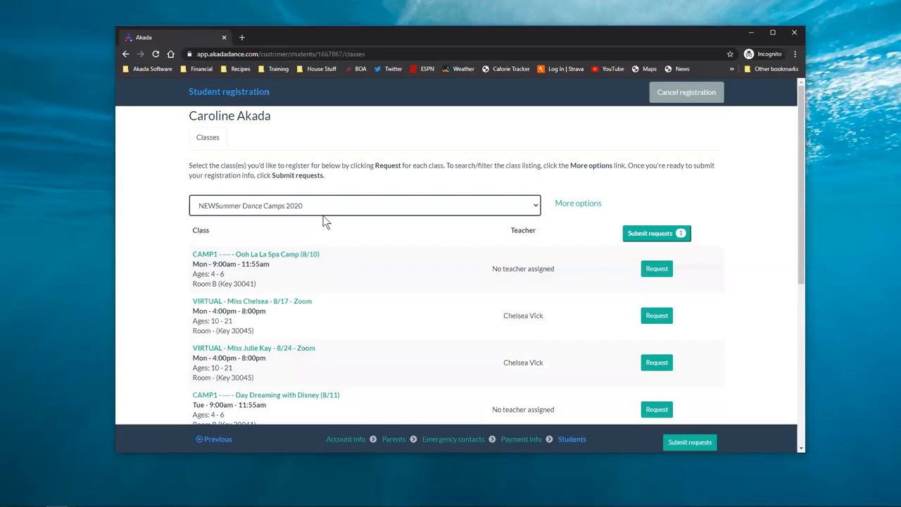
{"action": "left_click", "coordinate": [657, 268]}
Confirm the Ooh La La Spa Camp (8/10) request and review the pending requests
{"action": "left_click", "coordinate": [504, 290]}
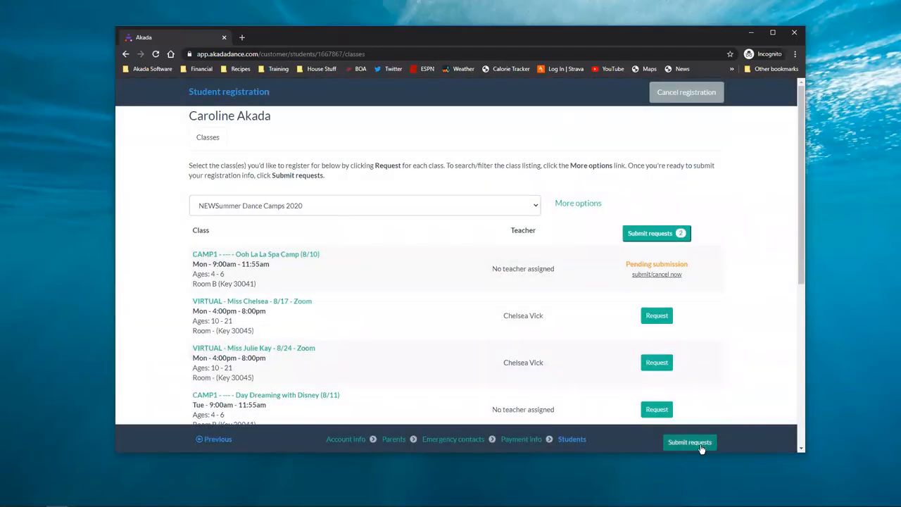
{"action": "left_click", "coordinate": [700, 447]}
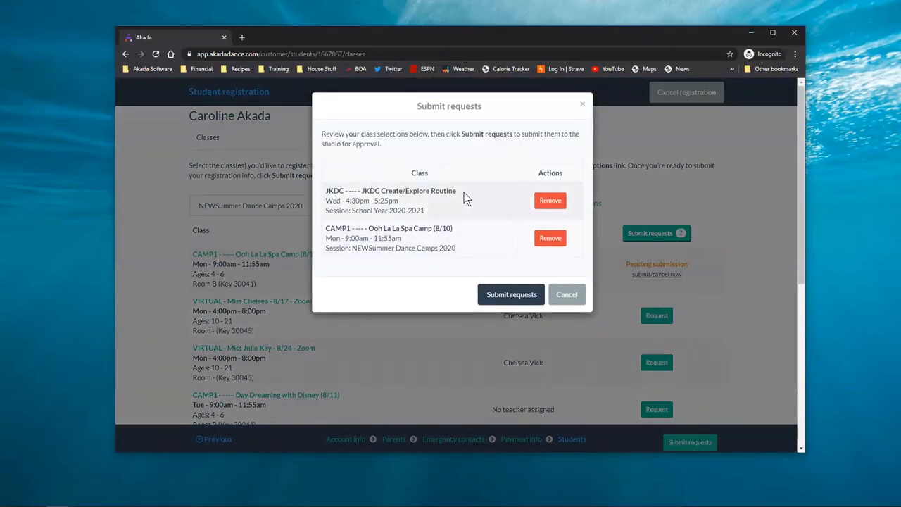
{"action": "left_click_drag", "start_coordinate": [332, 250], "coordinate": [451, 246]}
Submit both class requests for studio approval and dismiss the registration confirmation
{"action": "left_click_drag", "start_coordinate": [374, 212], "coordinate": [439, 212]}
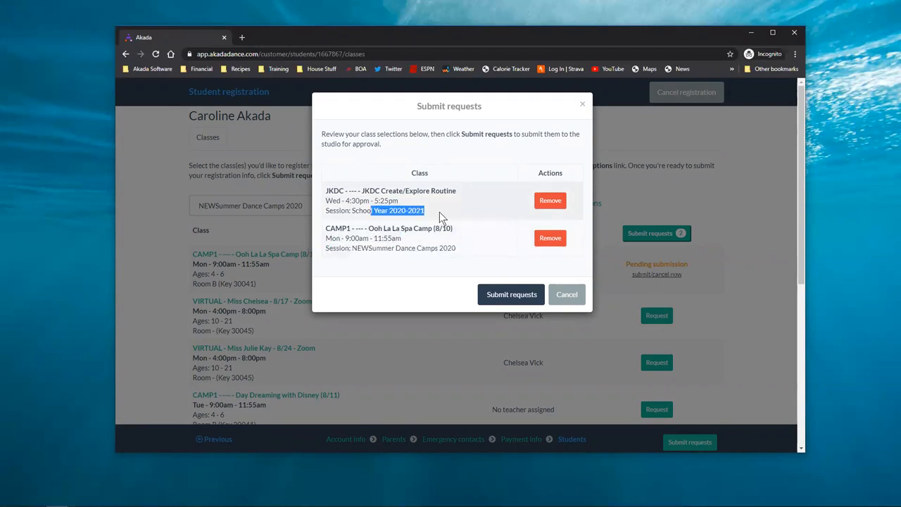
{"action": "left_click", "coordinate": [516, 295]}
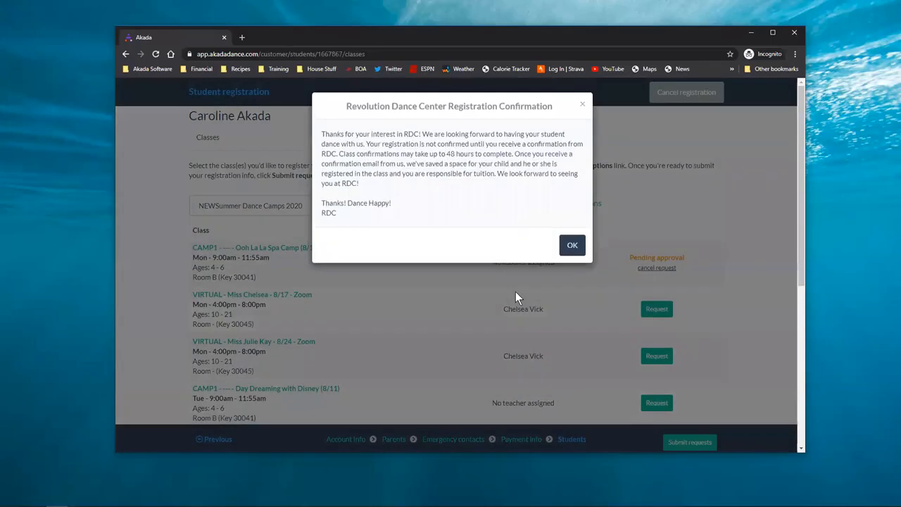
{"action": "left_click", "coordinate": [567, 246]}
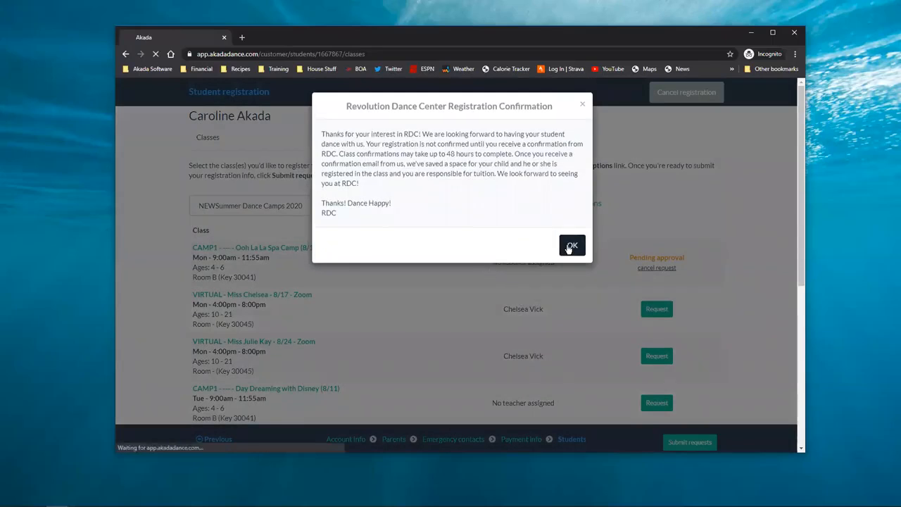